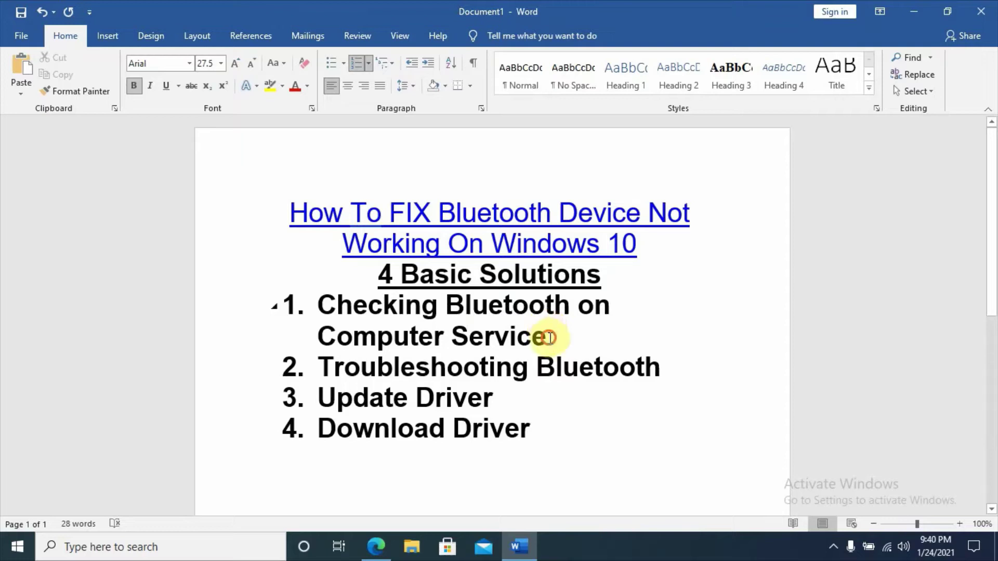
{"action": "triple_click", "coordinate": [398, 317]}
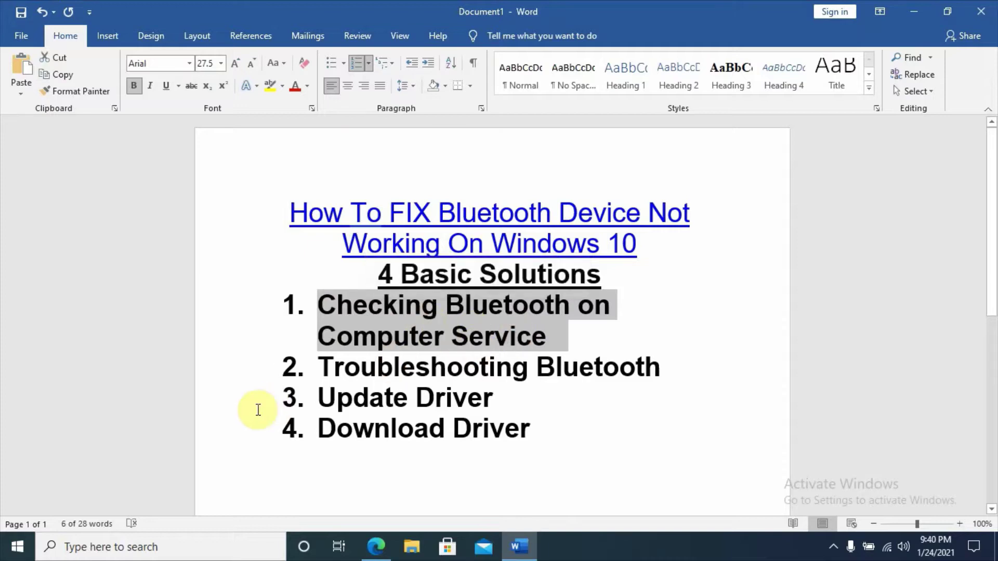
{"action": "left_click", "coordinate": [256, 409]}
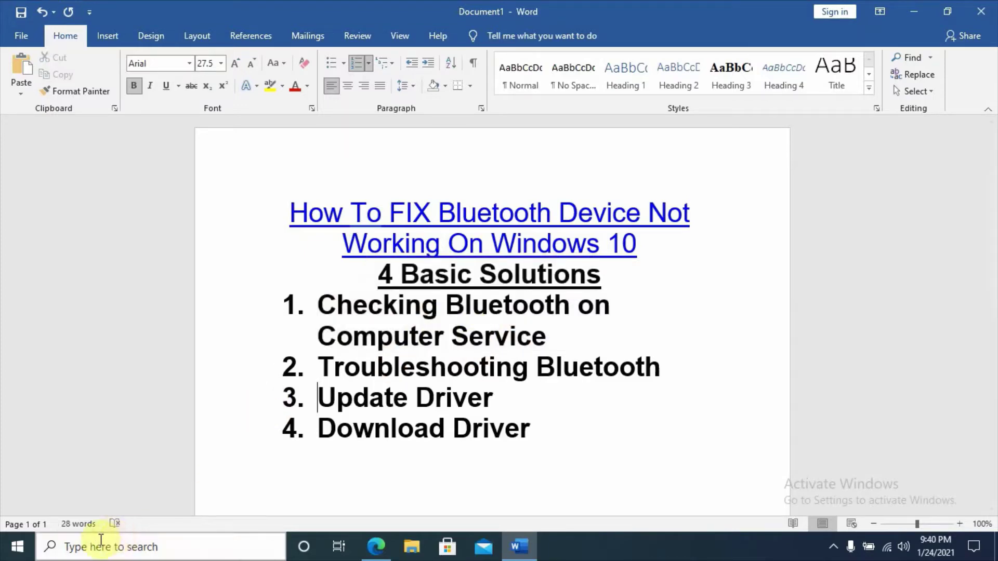
- Search Windows for "service", open the Services app and view the Bluetooth Audio Gateway Service and Bluetooth Support Service entries
{"action": "left_click", "coordinate": [98, 540]}
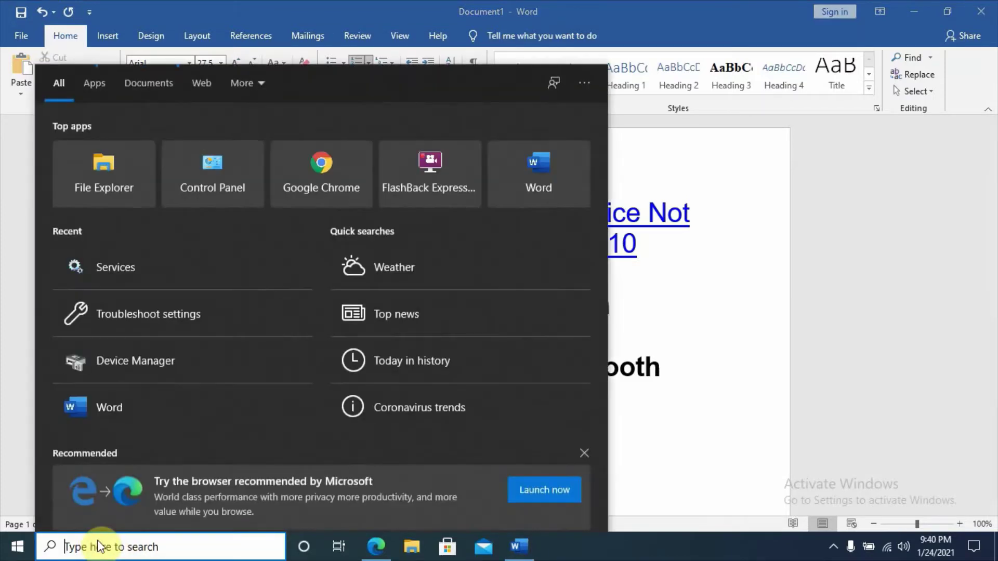
{"action": "type", "text": "ser"}
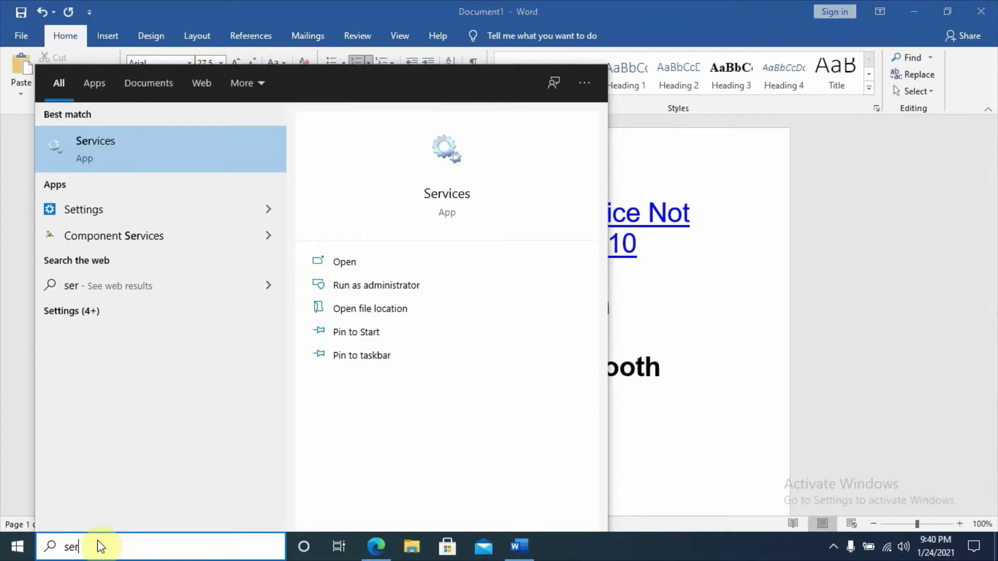
{"action": "type", "text": "vice"}
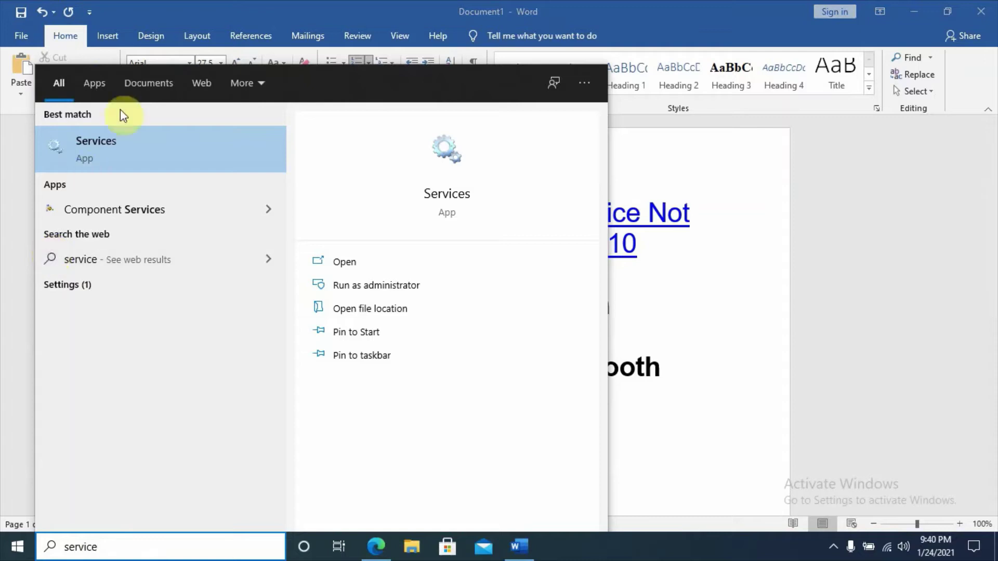
{"action": "left_click", "coordinate": [108, 144]}
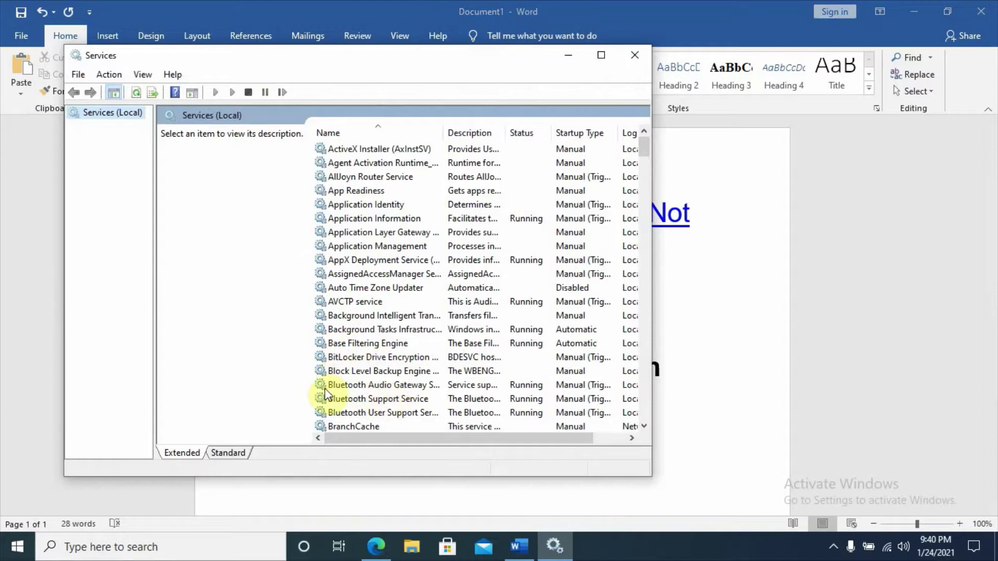
{"action": "left_click", "coordinate": [333, 391]}
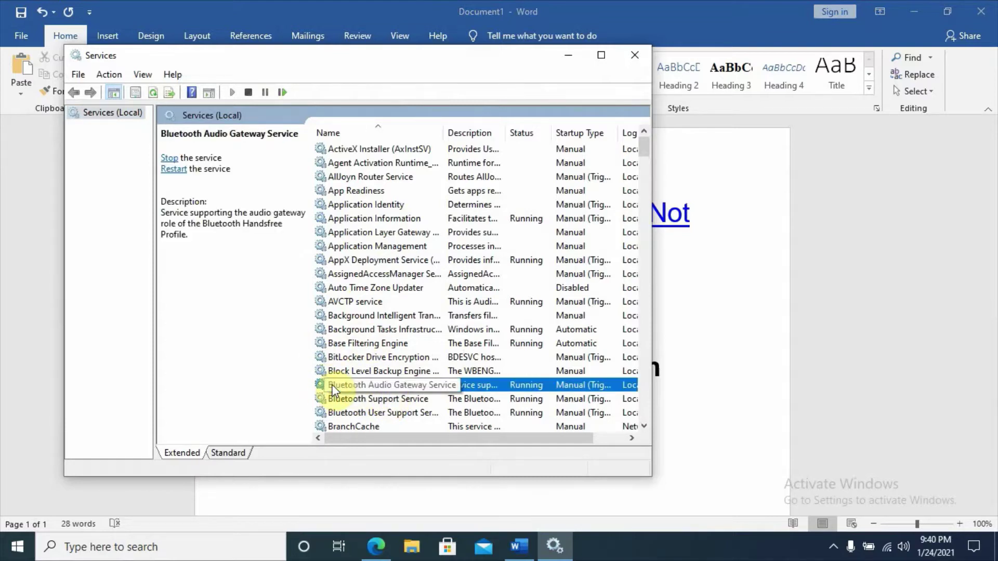
{"action": "left_click", "coordinate": [391, 400]}
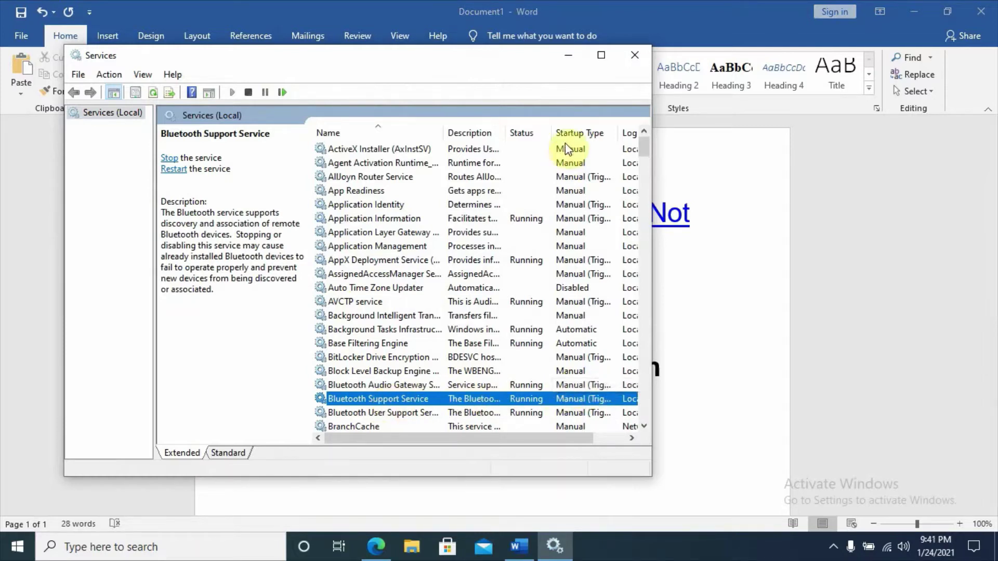
- Set the Bluetooth Audio Gateway Service startup type to Automatic and apply the change
{"action": "left_click", "coordinate": [400, 386]}
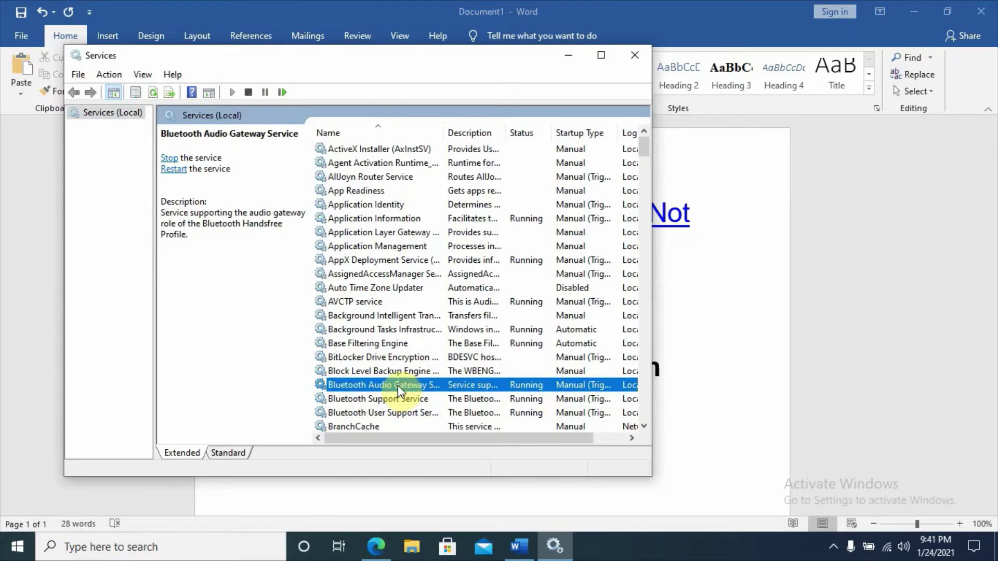
{"action": "right_click", "coordinate": [398, 387]}
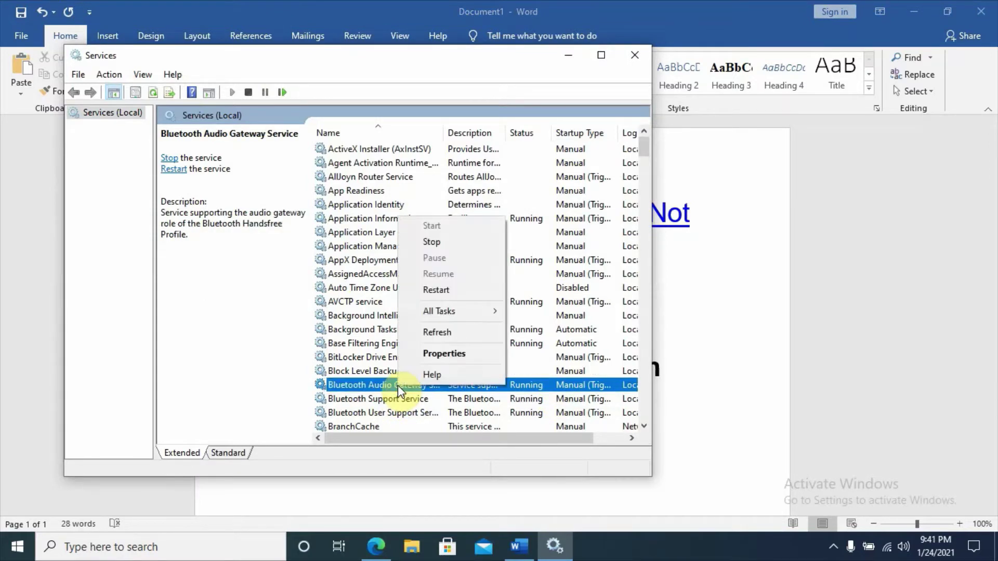
{"action": "left_click", "coordinate": [440, 355]}
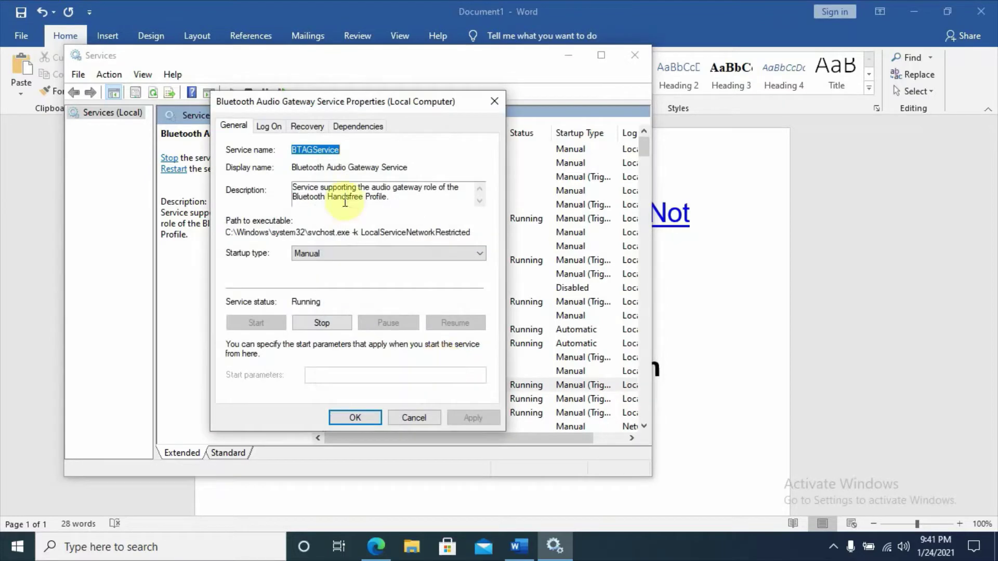
{"action": "left_click", "coordinate": [309, 254]}
{"action": "left_click", "coordinate": [313, 278]}
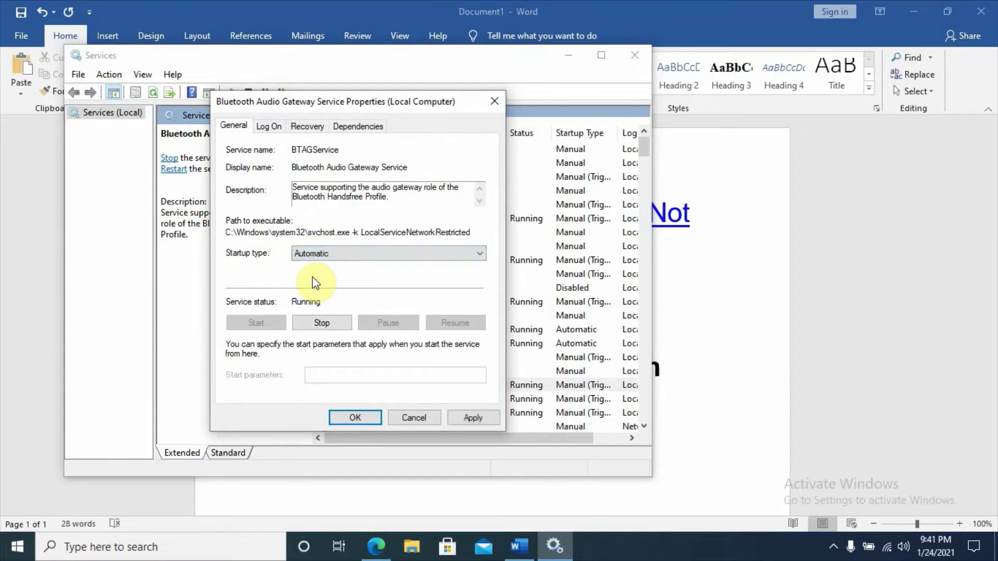
{"action": "left_click", "coordinate": [473, 418]}
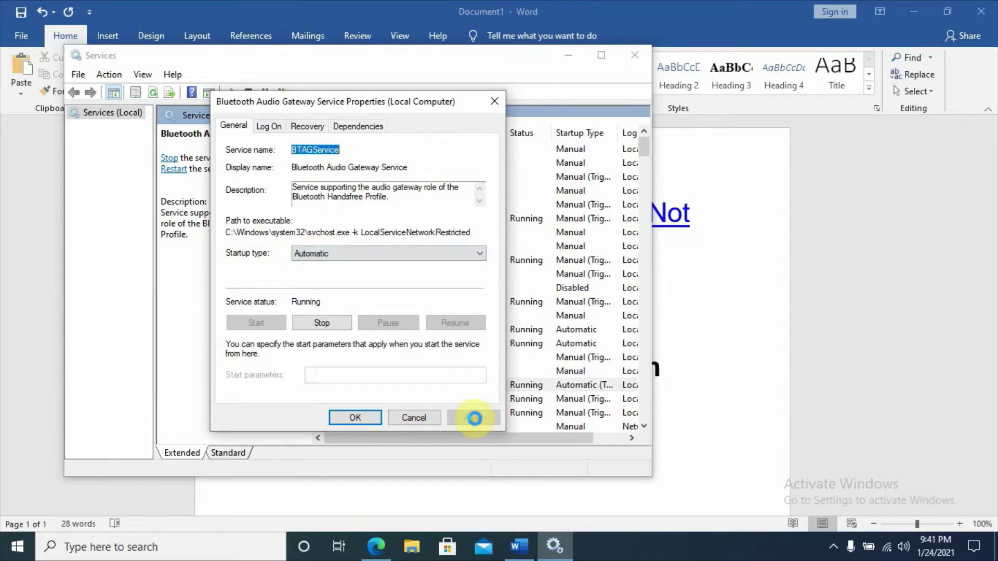
{"action": "left_click", "coordinate": [358, 419]}
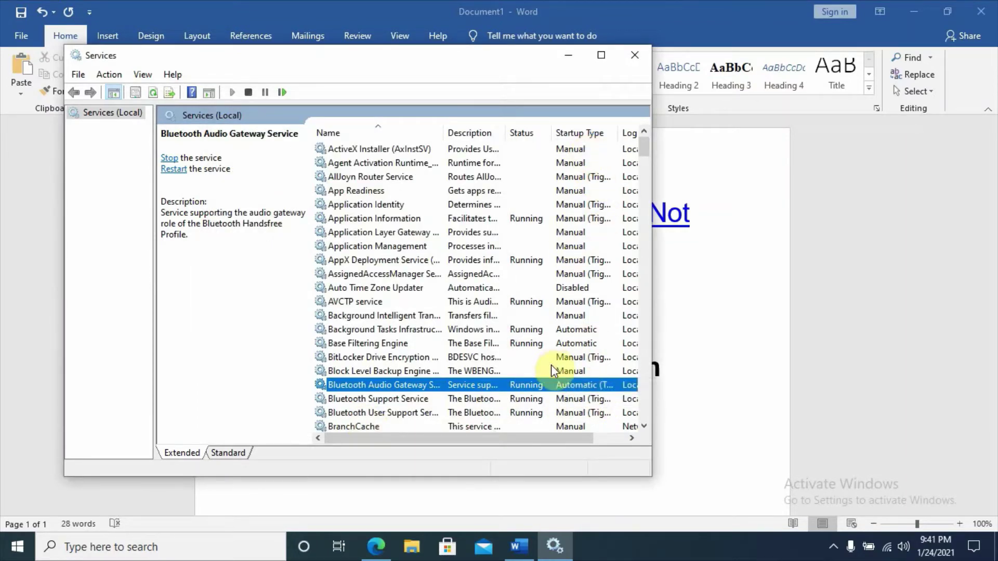
- Set the Bluetooth Support Service startup type to Automatic, apply the change and close the Services window
{"action": "left_click", "coordinate": [399, 406]}
{"action": "right_click", "coordinate": [398, 403]}
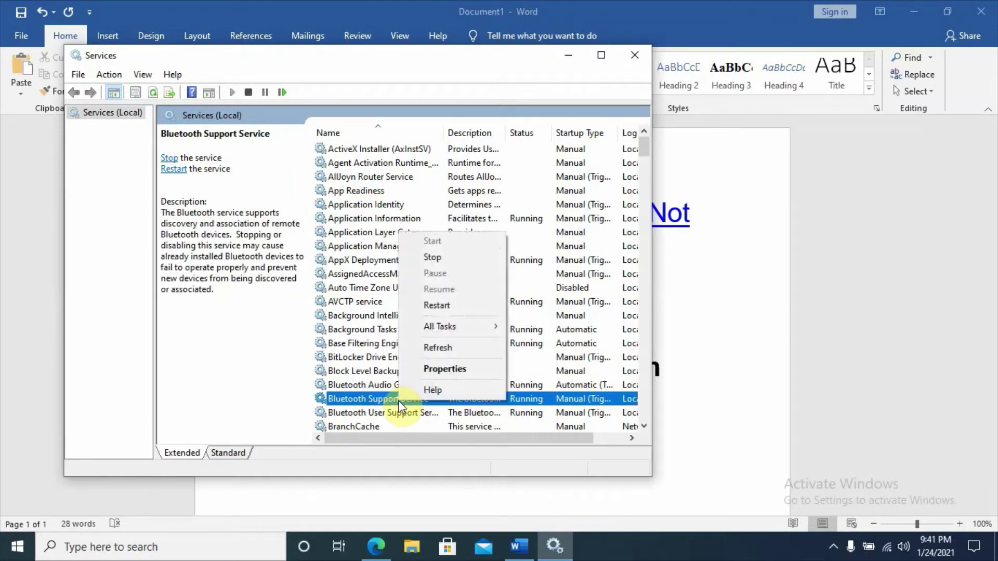
{"action": "left_click", "coordinate": [442, 370]}
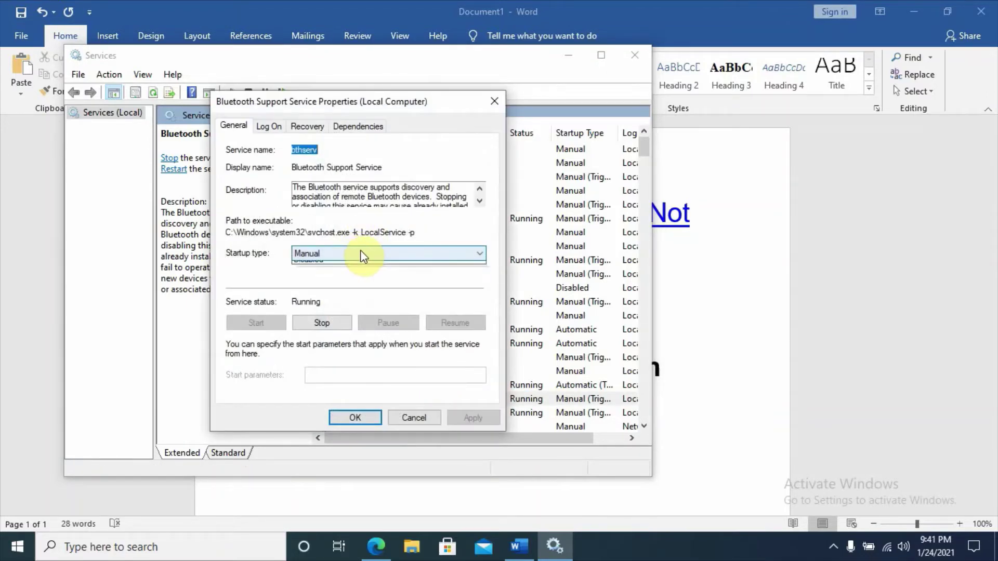
{"action": "left_click", "coordinate": [361, 255]}
{"action": "left_click", "coordinate": [328, 276]}
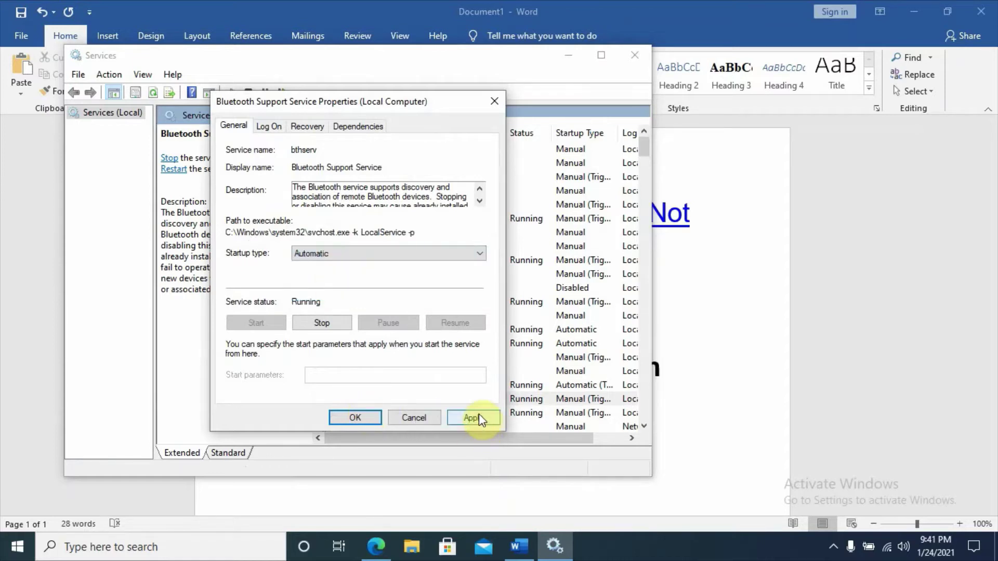
{"action": "left_click", "coordinate": [474, 419]}
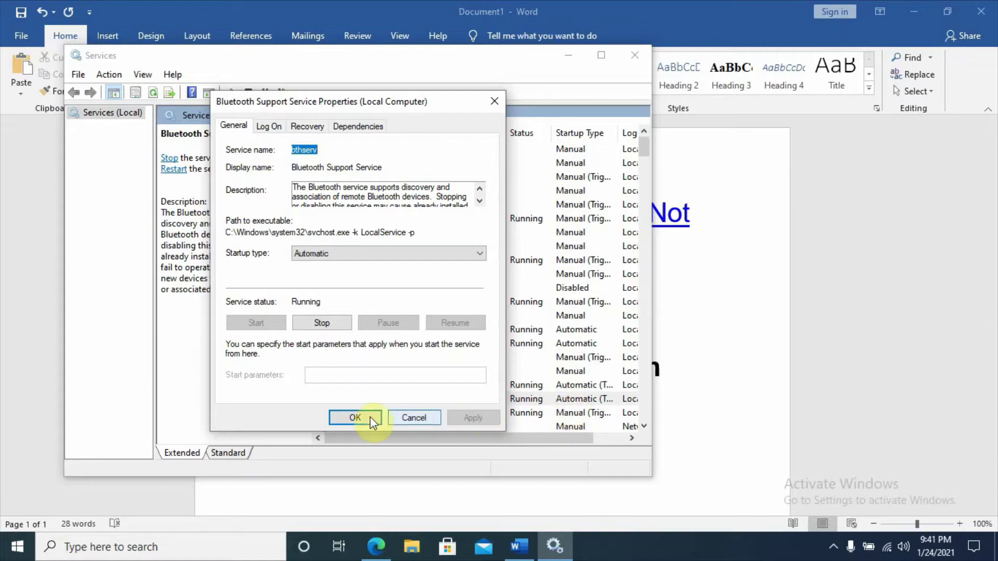
{"action": "left_click", "coordinate": [355, 418]}
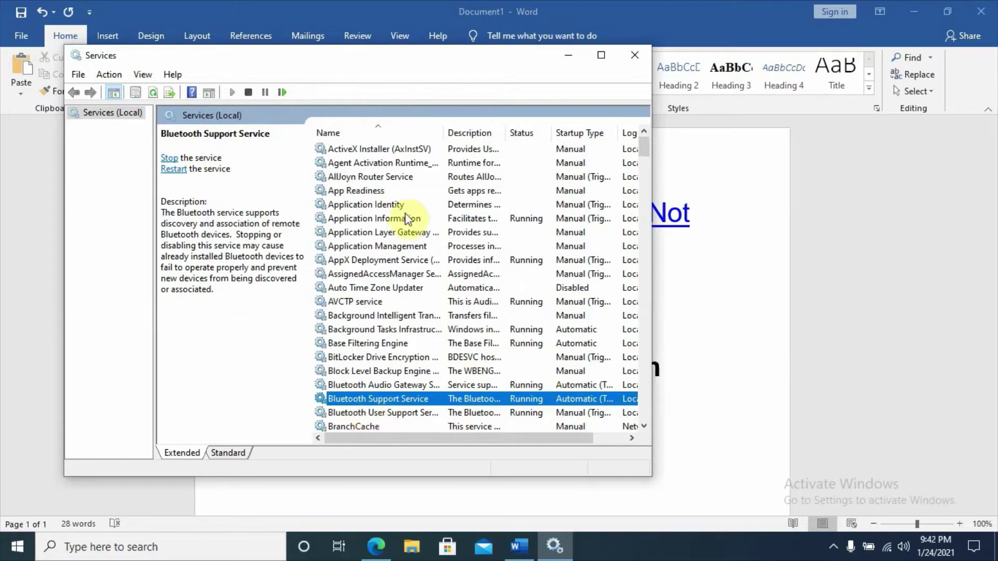
{"action": "left_click", "coordinate": [633, 56]}
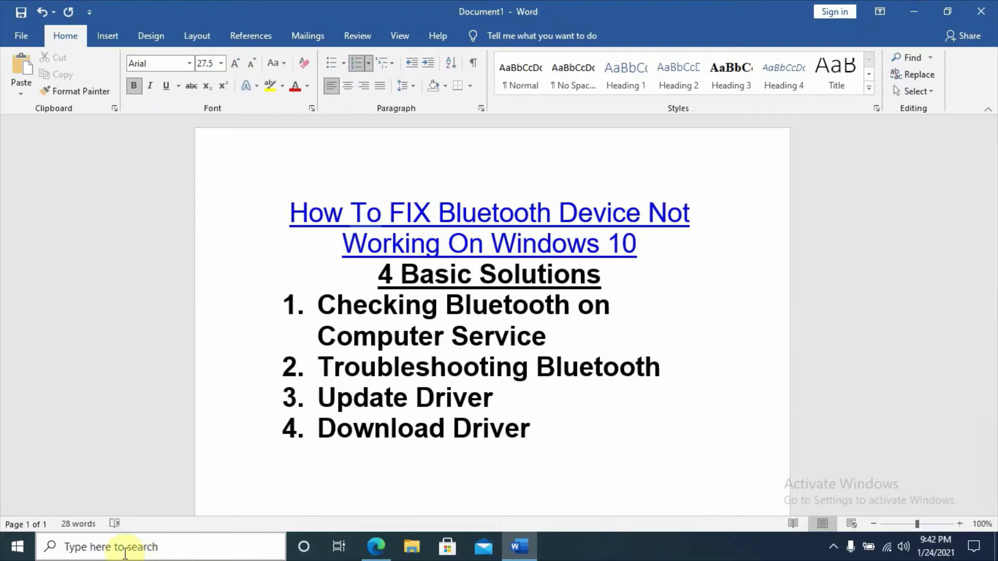
- Search Windows for "trouble", open Troubleshoot settings and show the additional troubleshooters
{"action": "left_click", "coordinate": [125, 554]}
{"action": "type", "text": "t"}
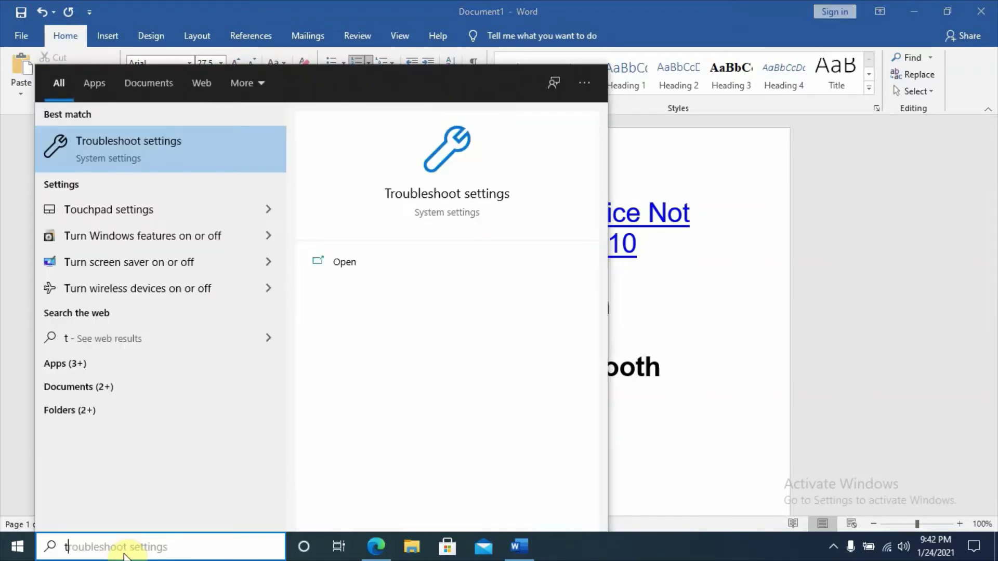
{"action": "type", "text": "rouble"}
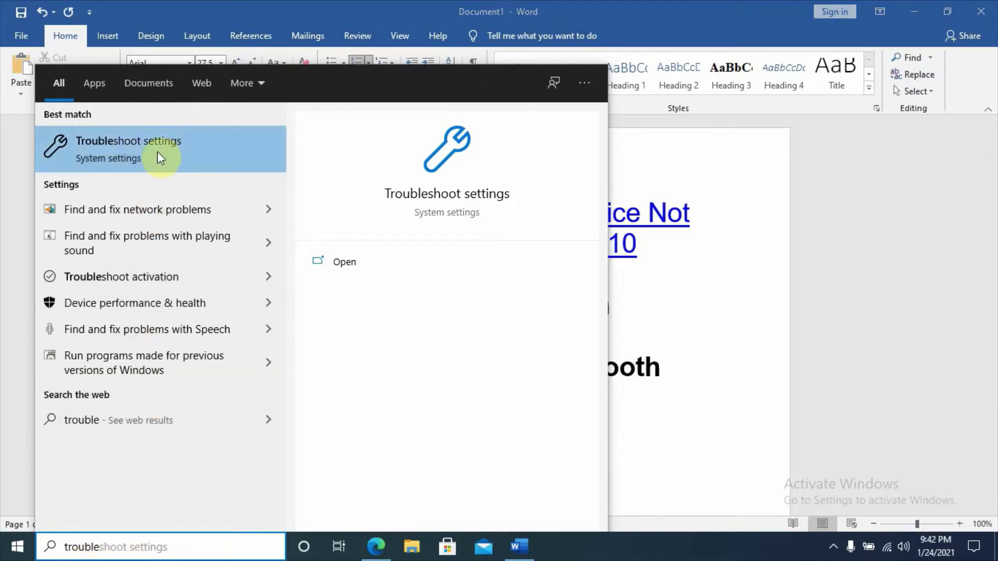
{"action": "left_click", "coordinate": [195, 147]}
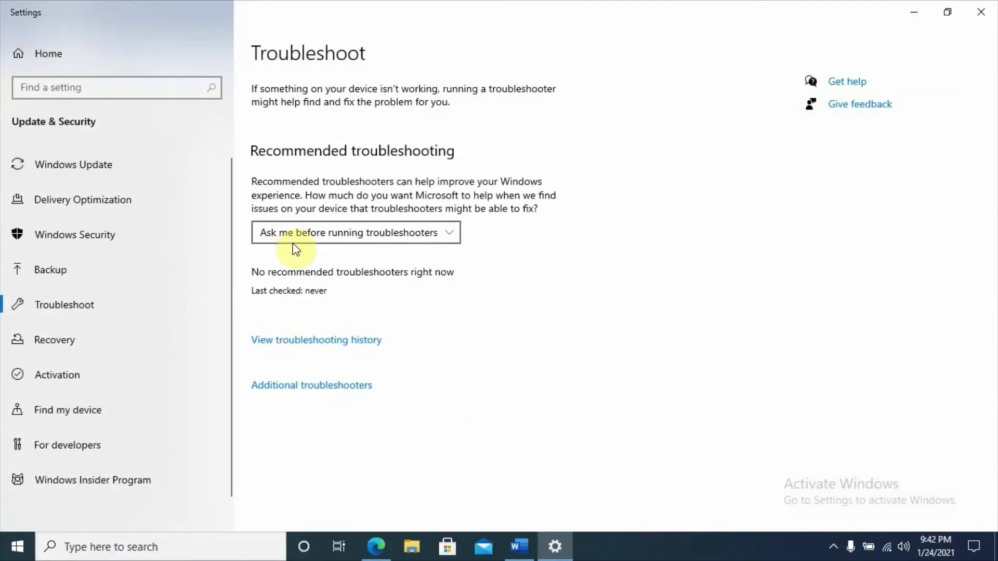
{"action": "left_click", "coordinate": [311, 391]}
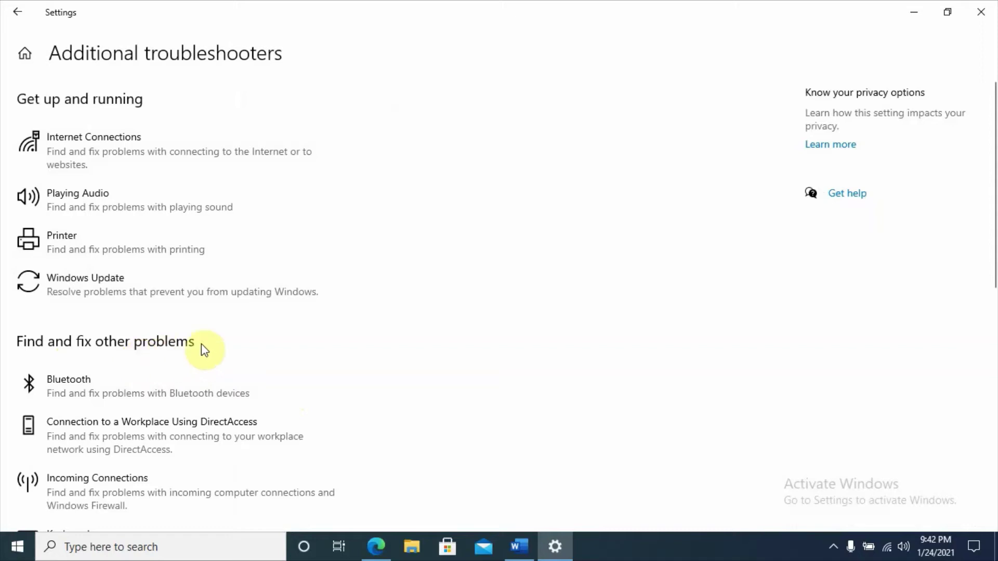
- Run the Bluetooth troubleshooter and close it once it completes
{"action": "left_click", "coordinate": [106, 392]}
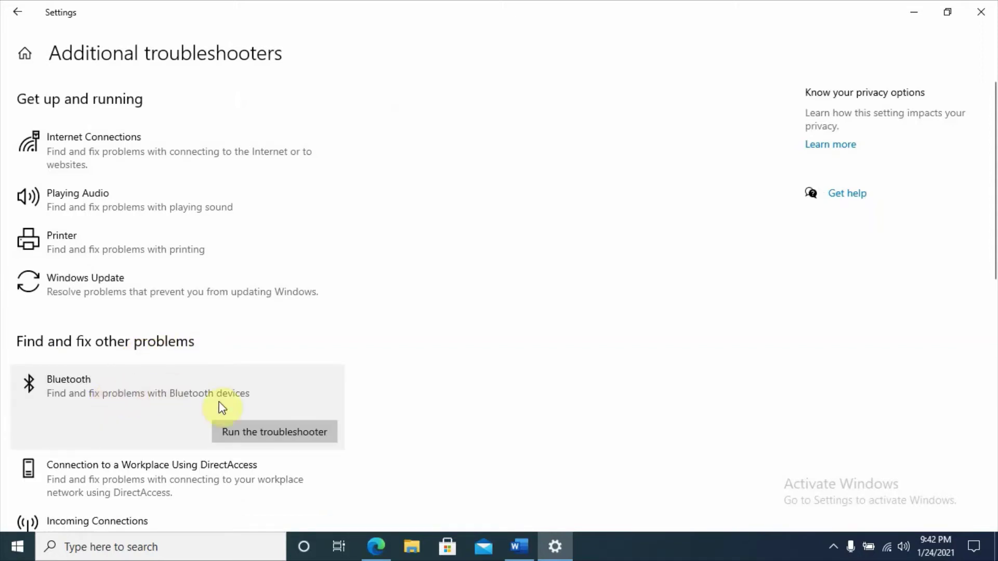
{"action": "left_click", "coordinate": [281, 432]}
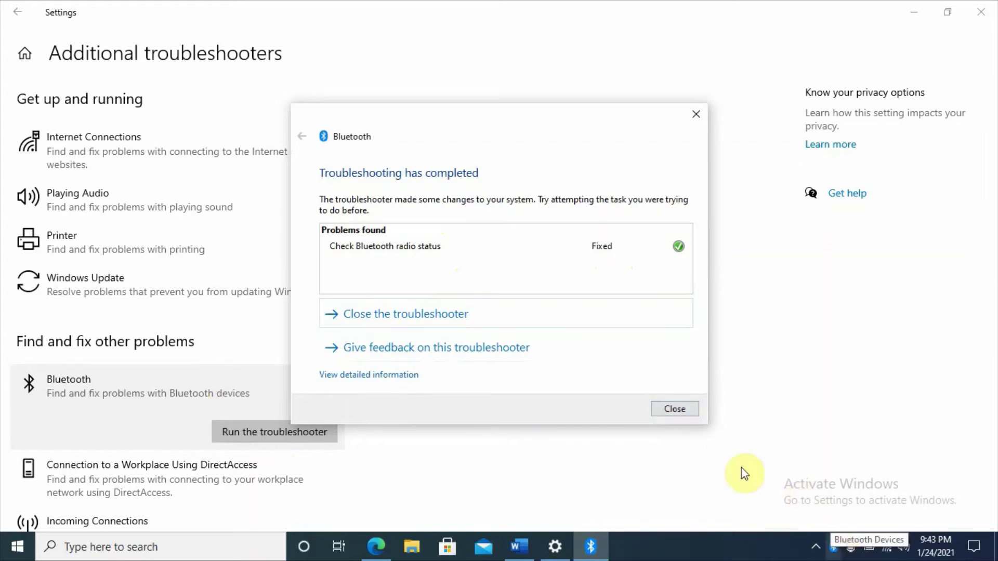
{"action": "left_click", "coordinate": [674, 410]}
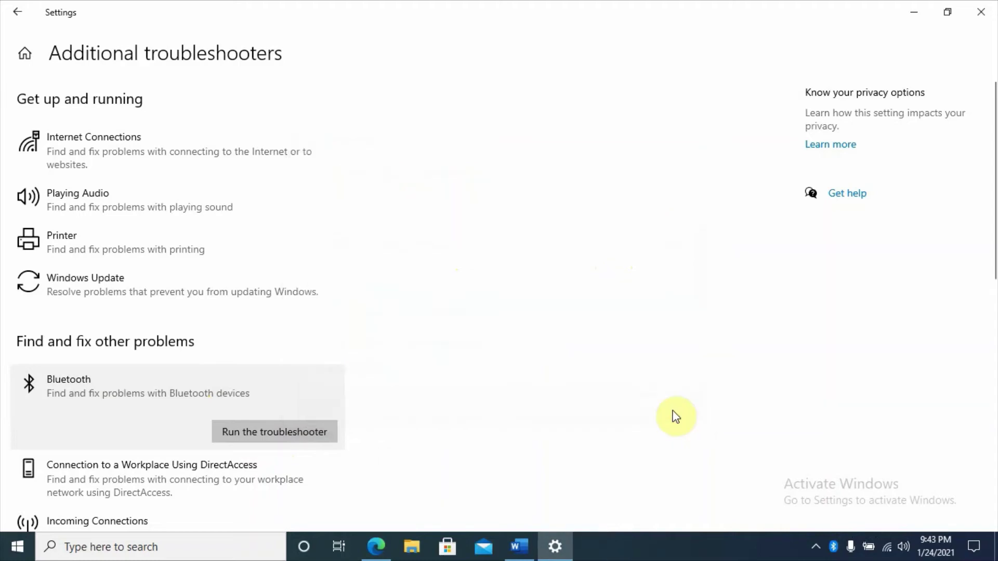
- Move the Bluetooth tray icon into the hidden icons area and switch back to the Word document
{"action": "left_click", "coordinate": [816, 547]}
{"action": "left_click_drag", "start_coordinate": [833, 546], "coordinate": [835, 456]}
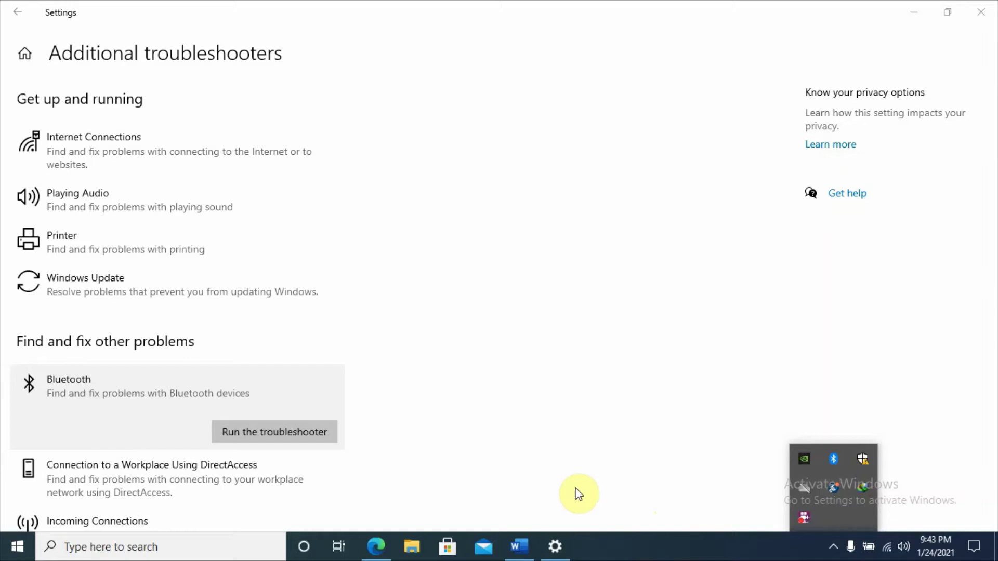
{"action": "left_click", "coordinate": [519, 546]}
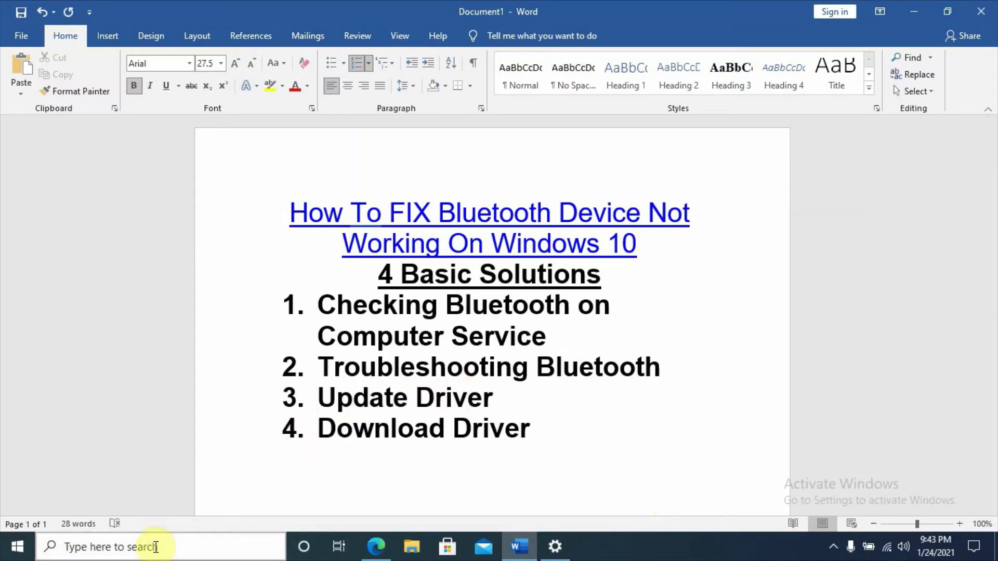
- Search Windows for "device", open Device Manager and expand the Bluetooth category
{"action": "left_click", "coordinate": [156, 547]}
{"action": "type", "text": "d"}
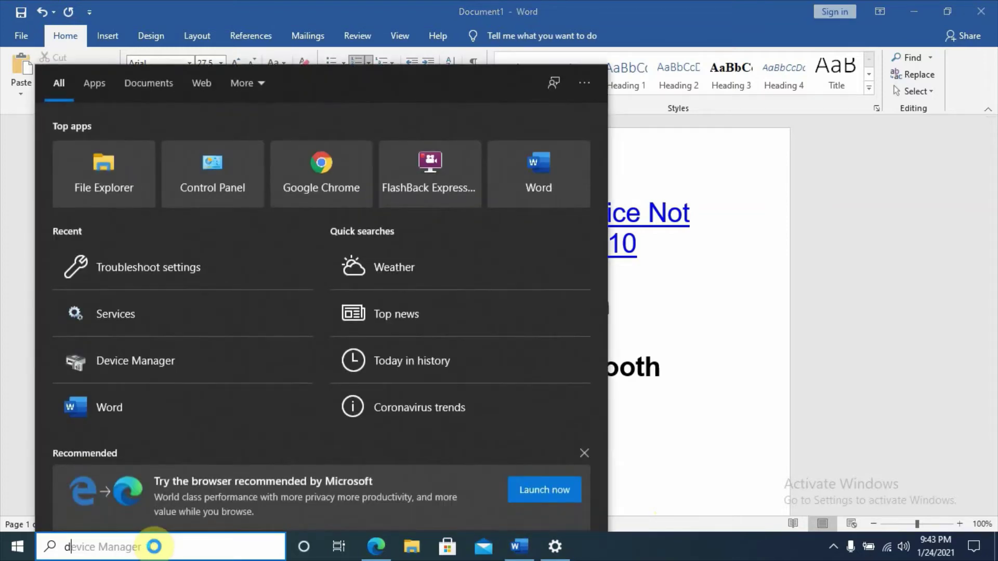
{"action": "type", "text": "evice"}
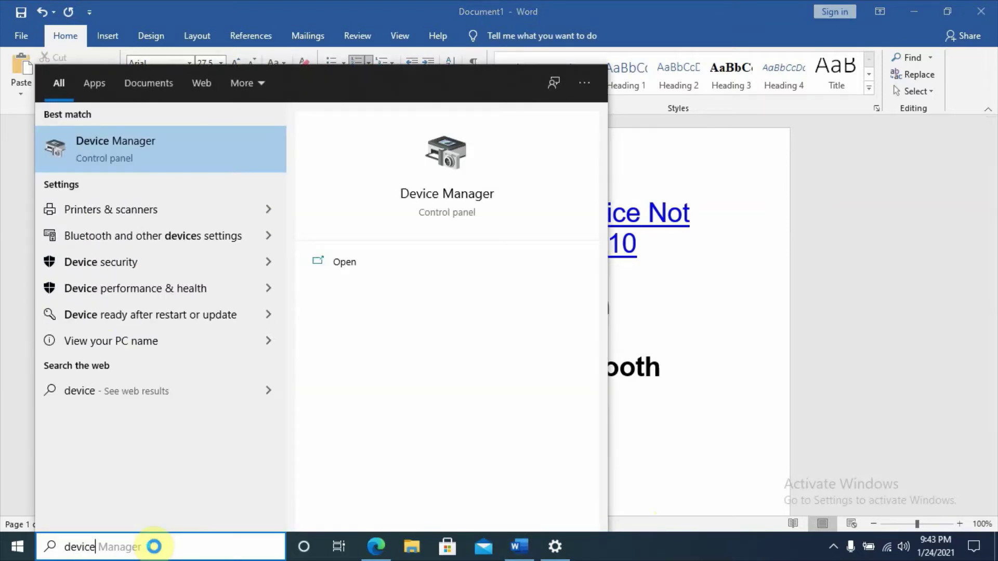
{"action": "left_click", "coordinate": [140, 149]}
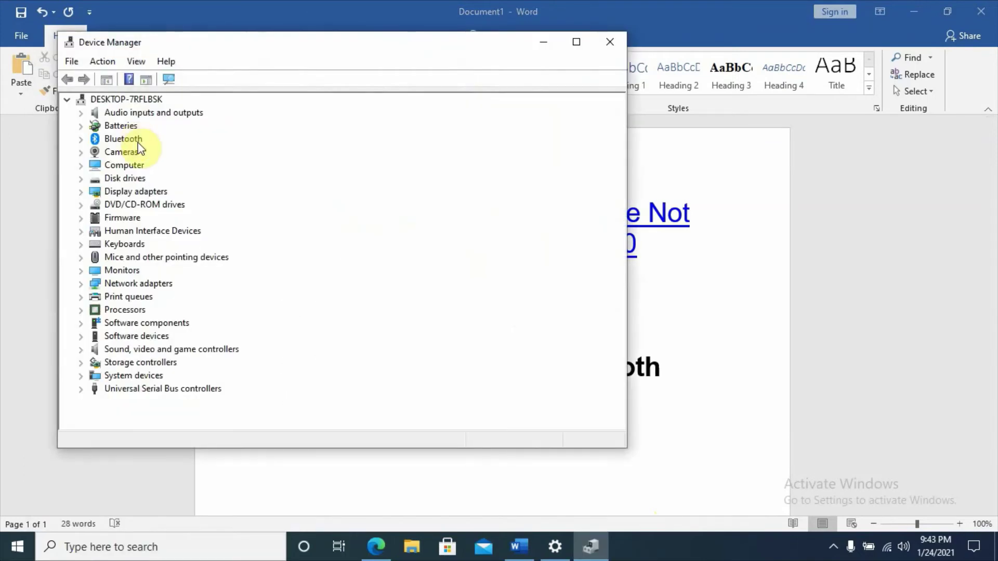
{"action": "left_click", "coordinate": [81, 139]}
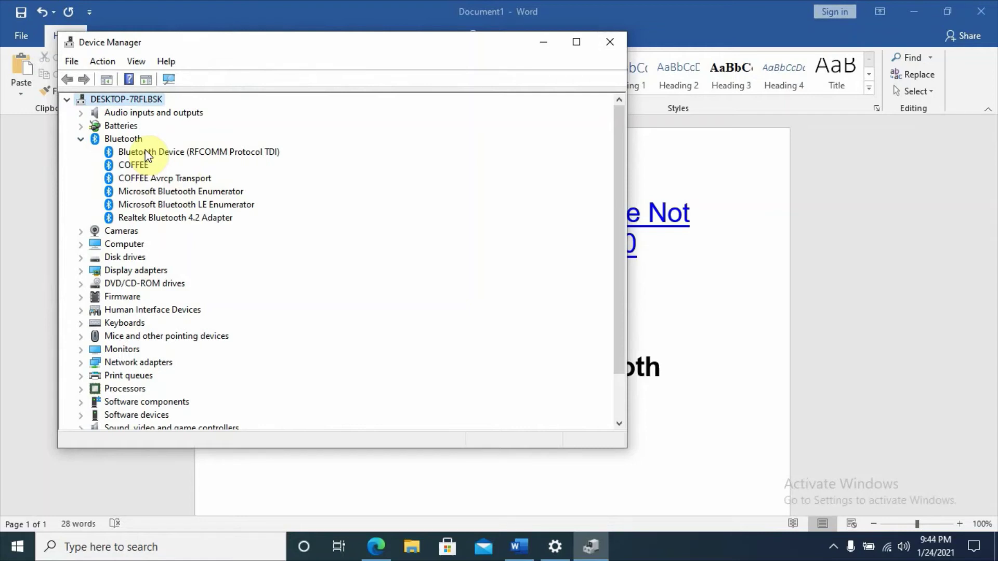
- Update the driver of Bluetooth Device (RFCOMM Protocol TDI) using the automatic driver search, and close the wizard
{"action": "right_click", "coordinate": [176, 154]}
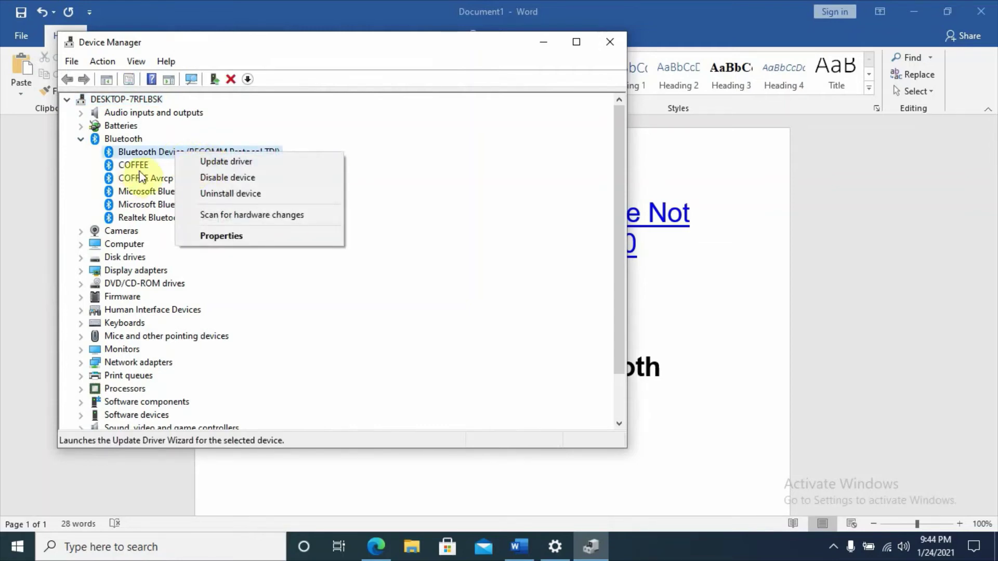
{"action": "left_click", "coordinate": [218, 166]}
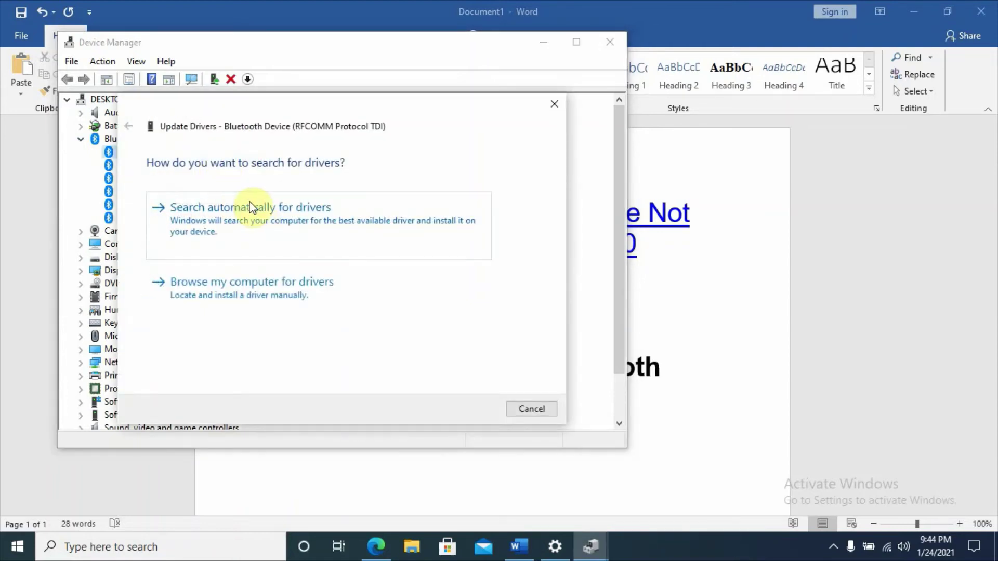
{"action": "left_click", "coordinate": [310, 228]}
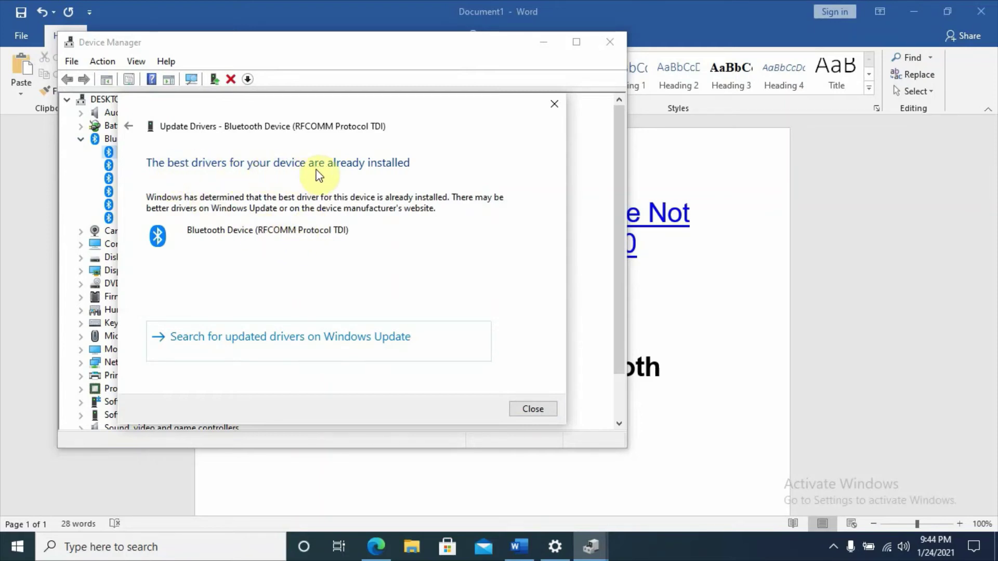
{"action": "left_click", "coordinate": [535, 408]}
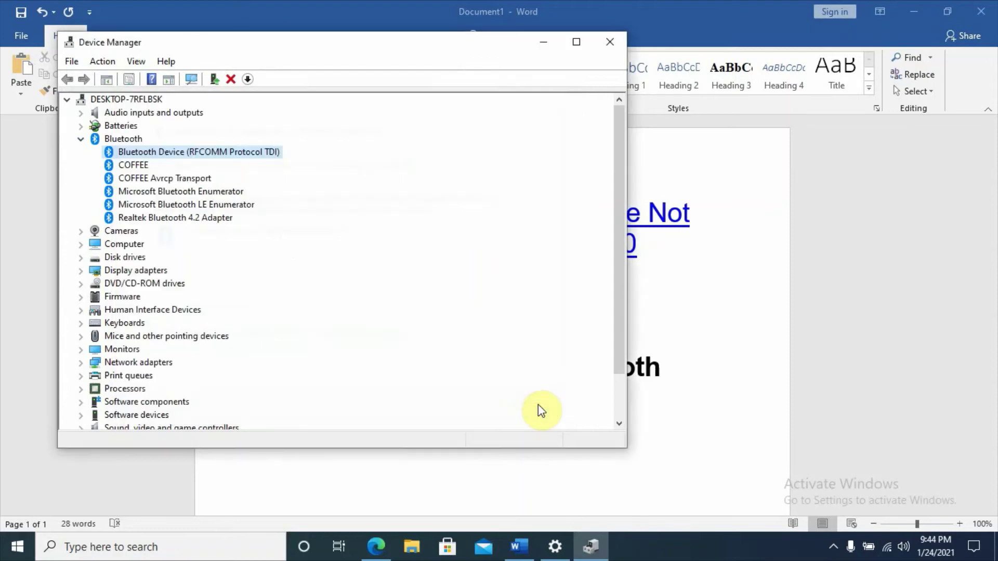
- Update the Realtek Bluetooth 4.2 Adapter driver using the automatic driver search, and close the wizard and Device Manager
{"action": "left_click", "coordinate": [155, 219]}
{"action": "right_click", "coordinate": [153, 222]}
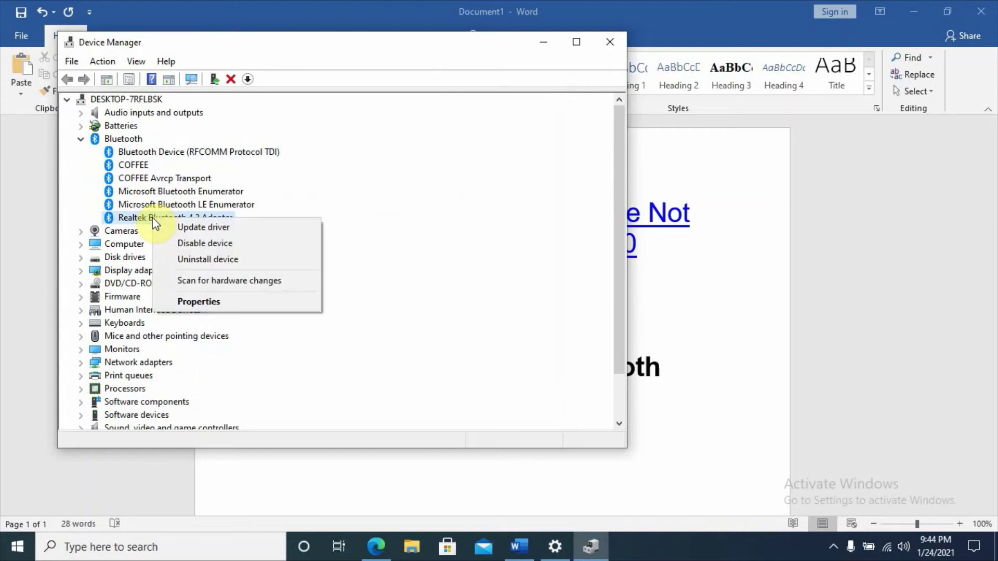
{"action": "left_click", "coordinate": [186, 231]}
{"action": "left_click", "coordinate": [238, 234]}
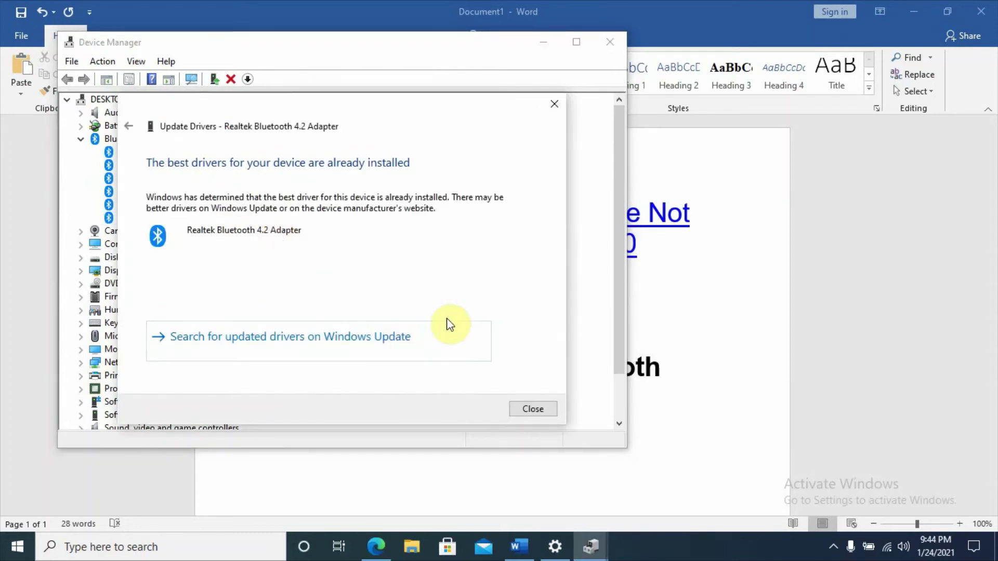
{"action": "left_click", "coordinate": [533, 409]}
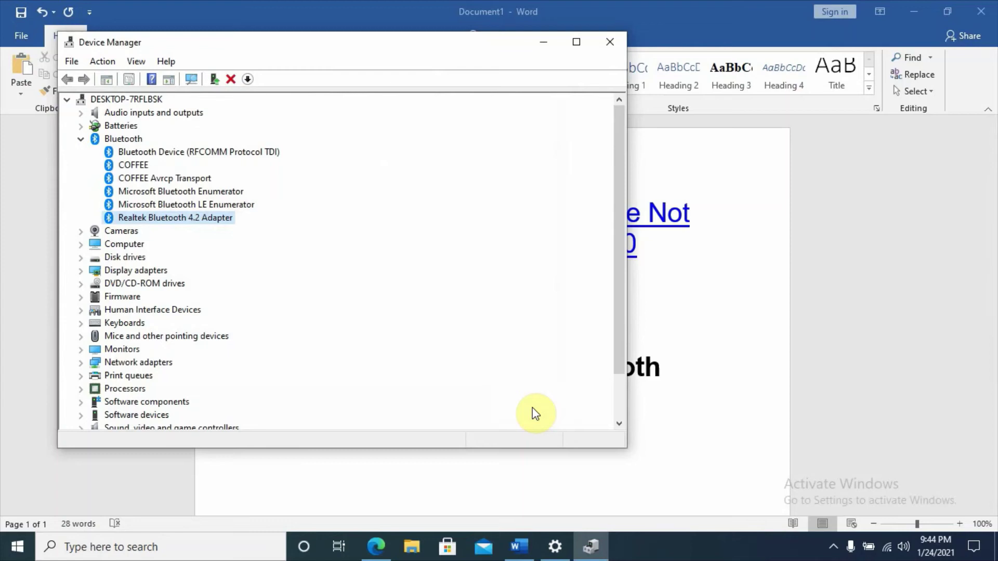
{"action": "left_click", "coordinate": [614, 43]}
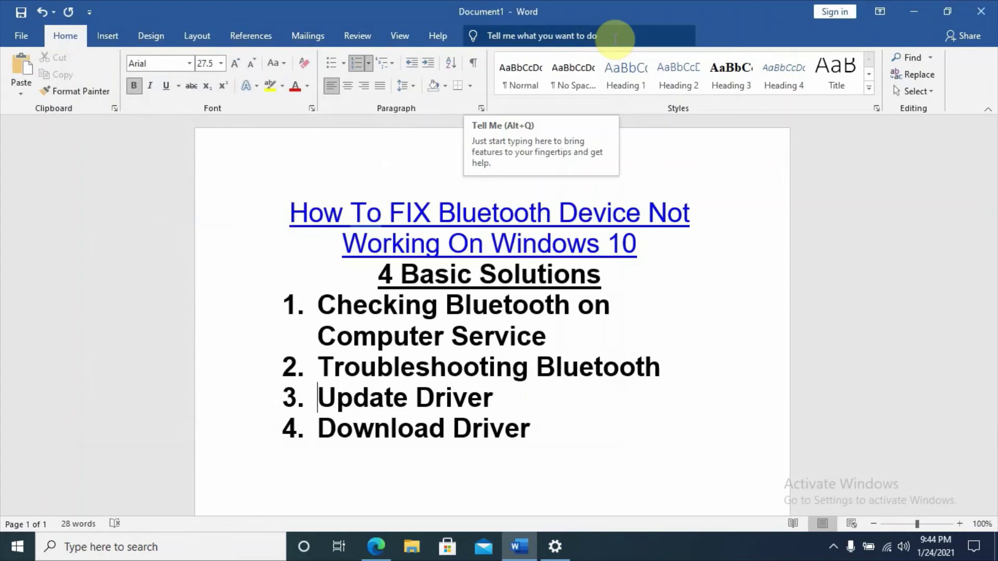
- Minimize the Word and Settings windows, search Windows for "ch" and open Google Chrome
{"action": "left_click", "coordinate": [908, 7]}
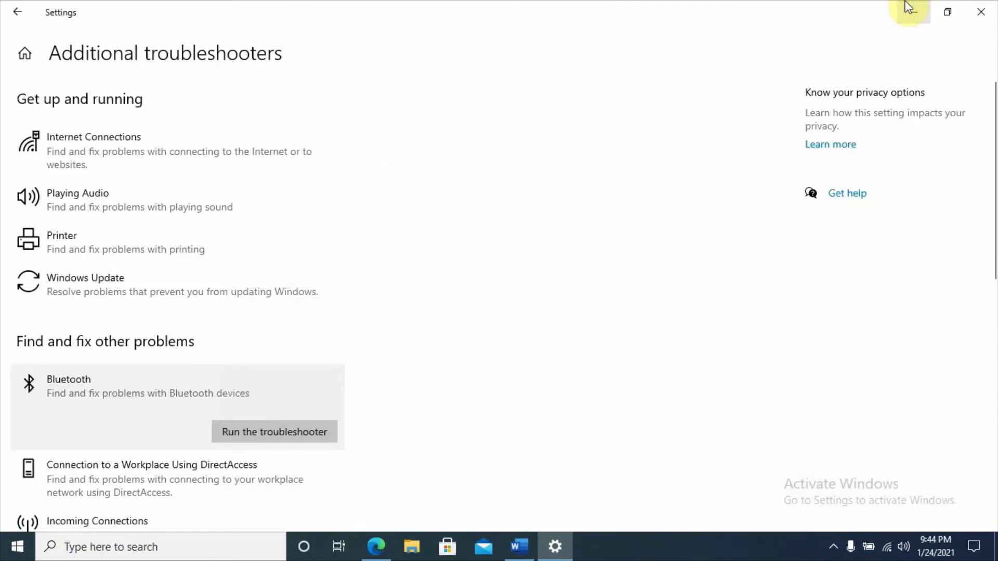
{"action": "left_click", "coordinate": [908, 8]}
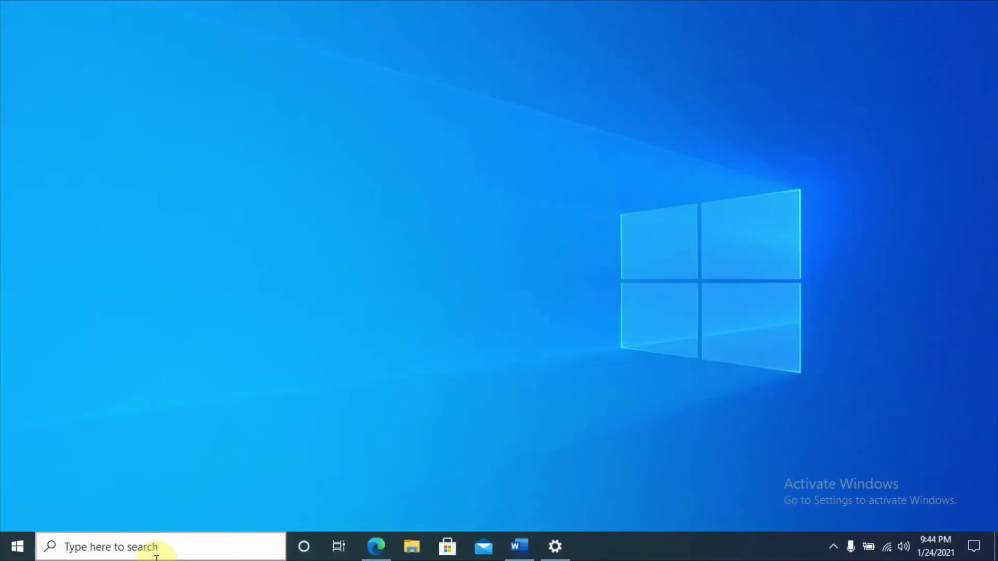
{"action": "left_click", "coordinate": [155, 554]}
{"action": "type", "text": "ch"}
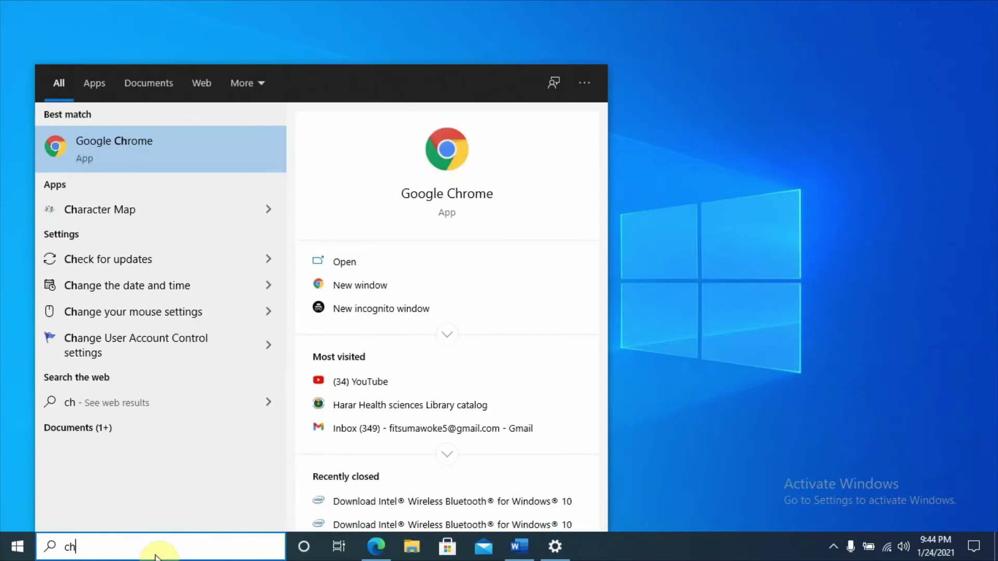
{"action": "left_click", "coordinate": [186, 146]}
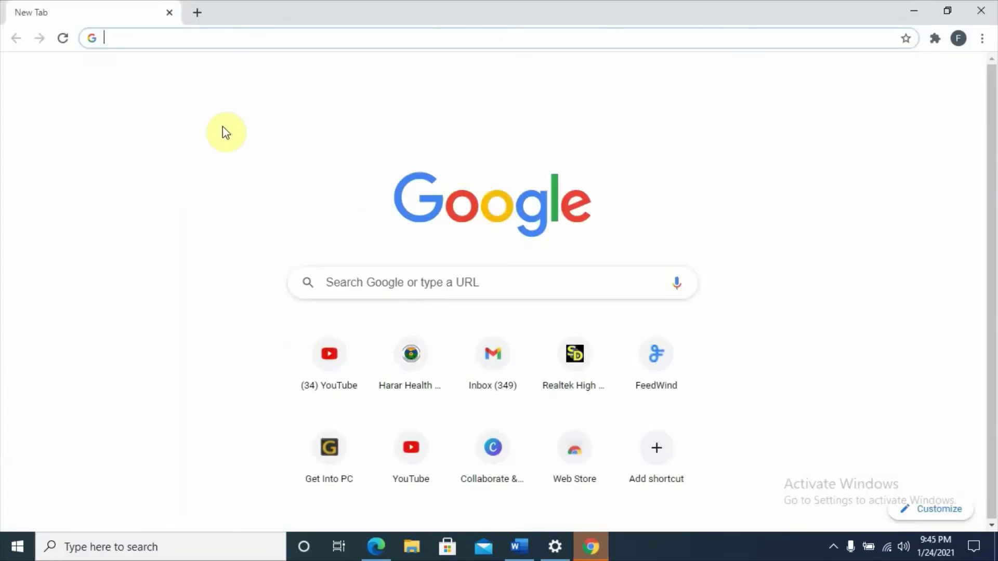
- Search Google for "download bluetooth driver for windows"
{"action": "left_click", "coordinate": [177, 36]}
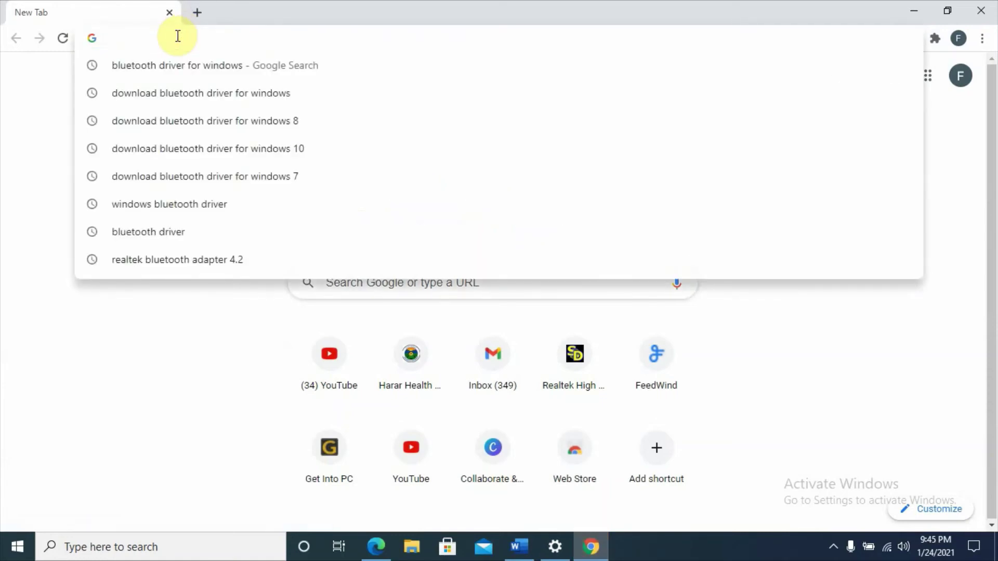
{"action": "type", "text": "dow"}
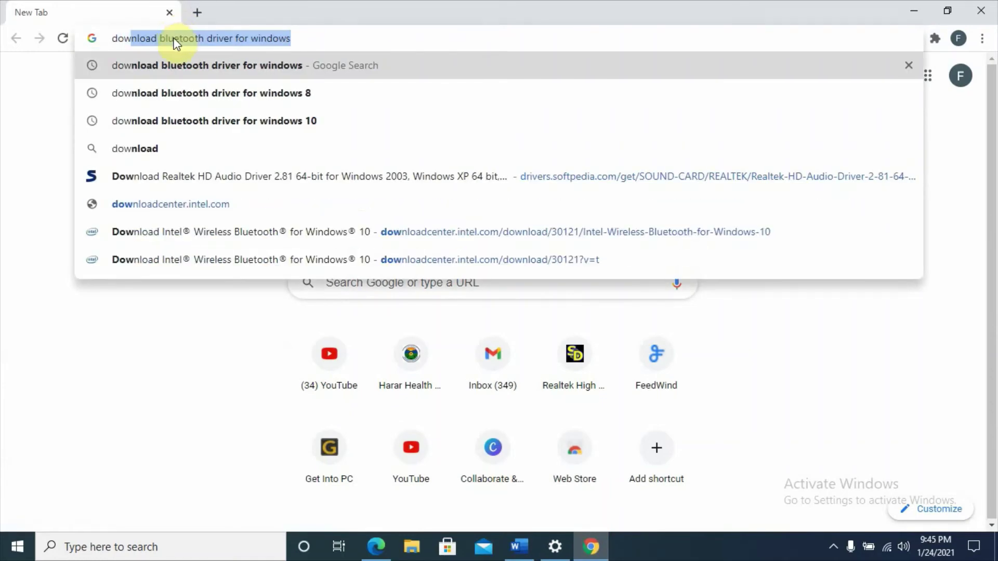
{"action": "left_click", "coordinate": [174, 40]}
{"action": "left_click", "coordinate": [314, 37]}
{"action": "key", "text": "Return"}
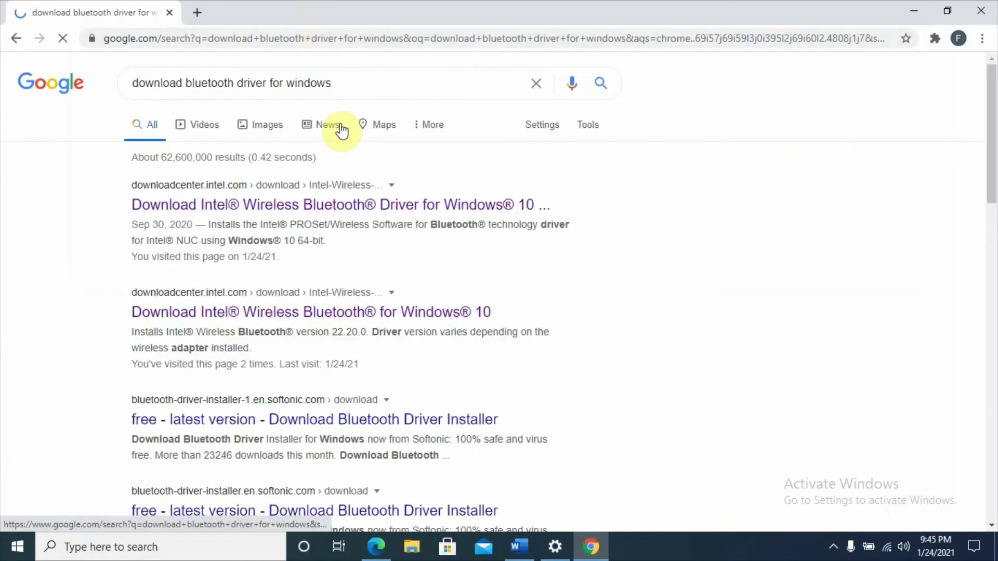
- Refine the Google search to "download bluetooth driver for windows 10"
{"action": "left_click", "coordinate": [336, 83]}
{"action": "type", "text": "10"}
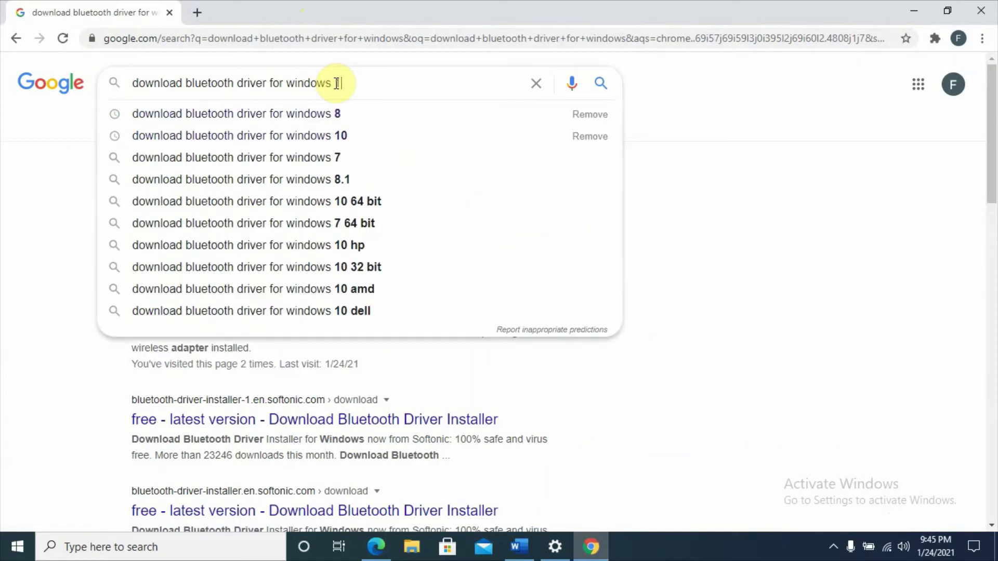
{"action": "left_click", "coordinate": [601, 84]}
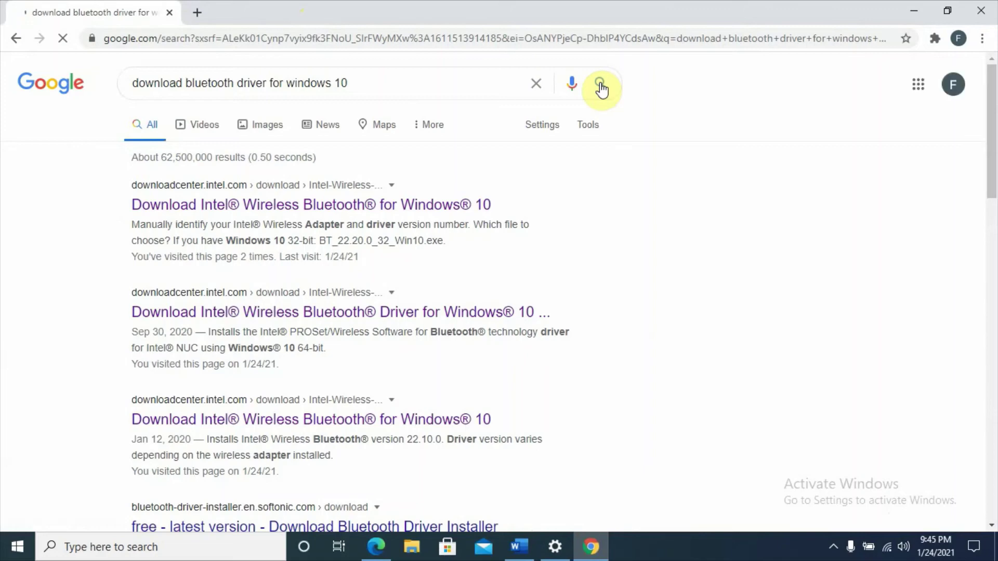
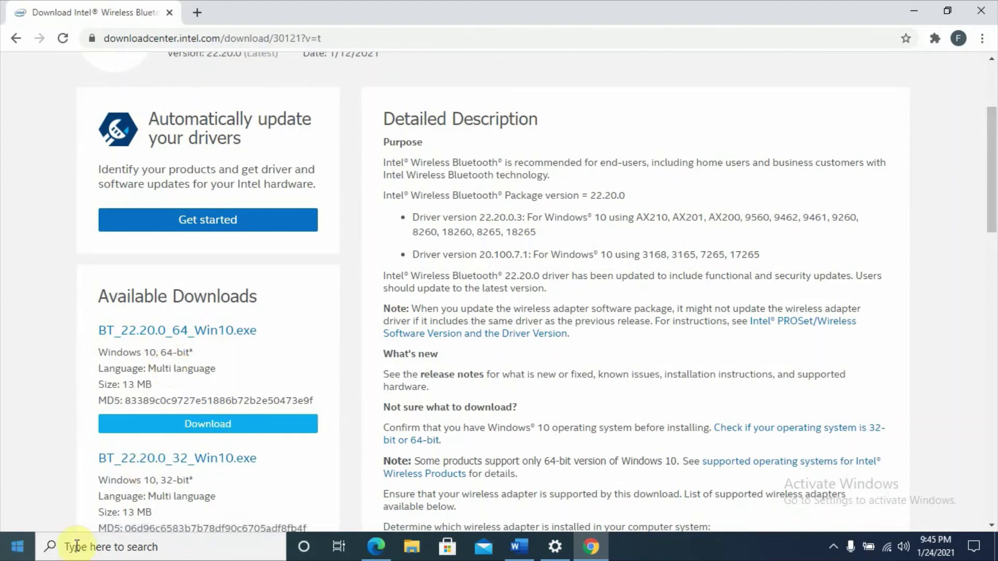
- Open the Windows System information to check whether the operating system is 32-bit or 64-bit, and return to Chrome
{"action": "right_click", "coordinate": [38, 548]}
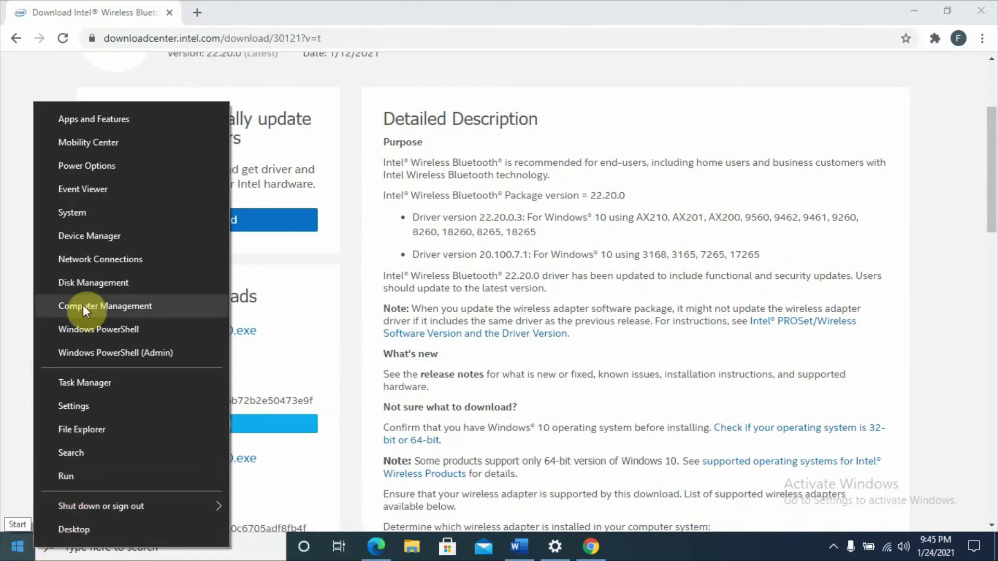
{"action": "left_click", "coordinate": [6, 467]}
{"action": "right_click", "coordinate": [16, 546]}
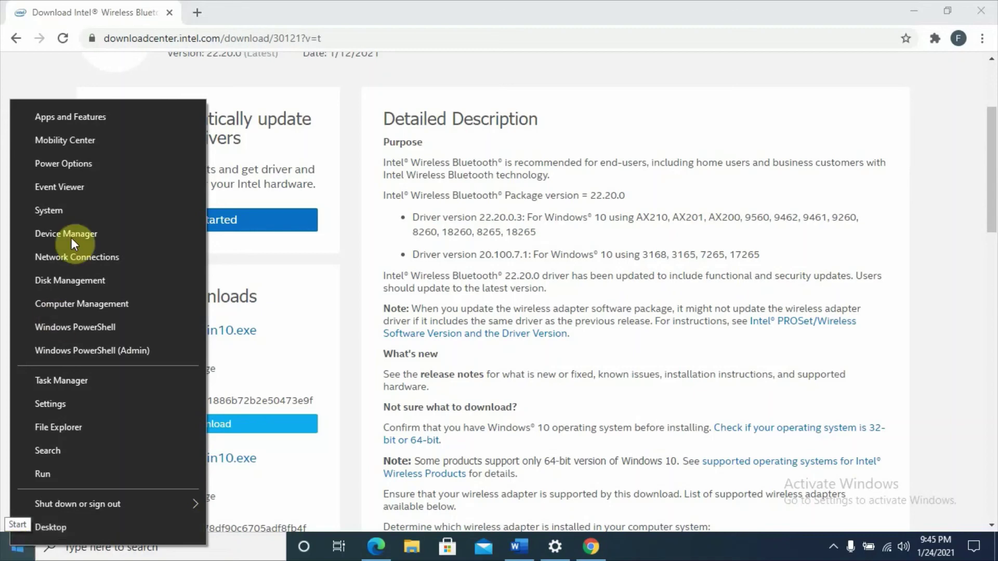
{"action": "left_click", "coordinate": [70, 211]}
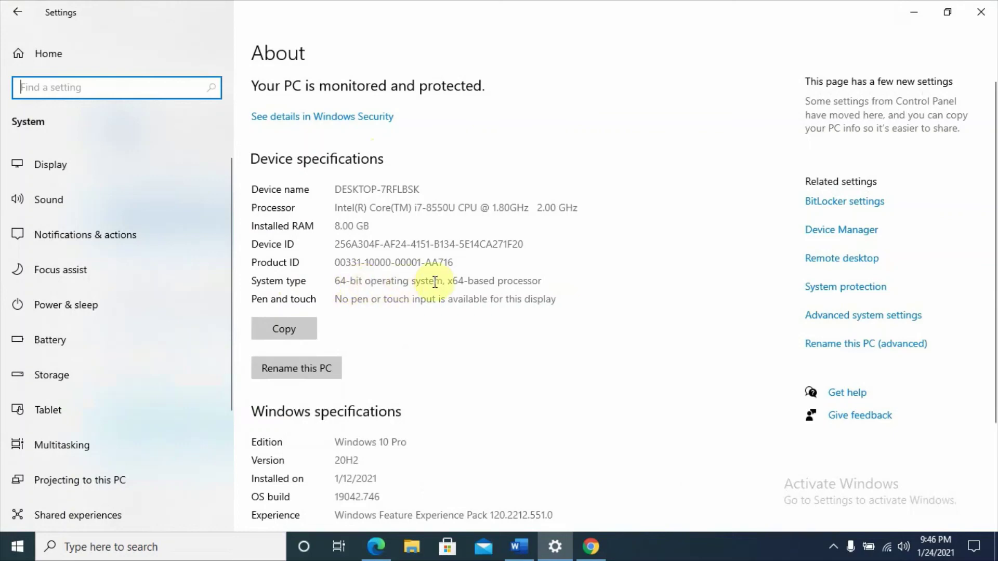
{"action": "left_click", "coordinate": [590, 546]}
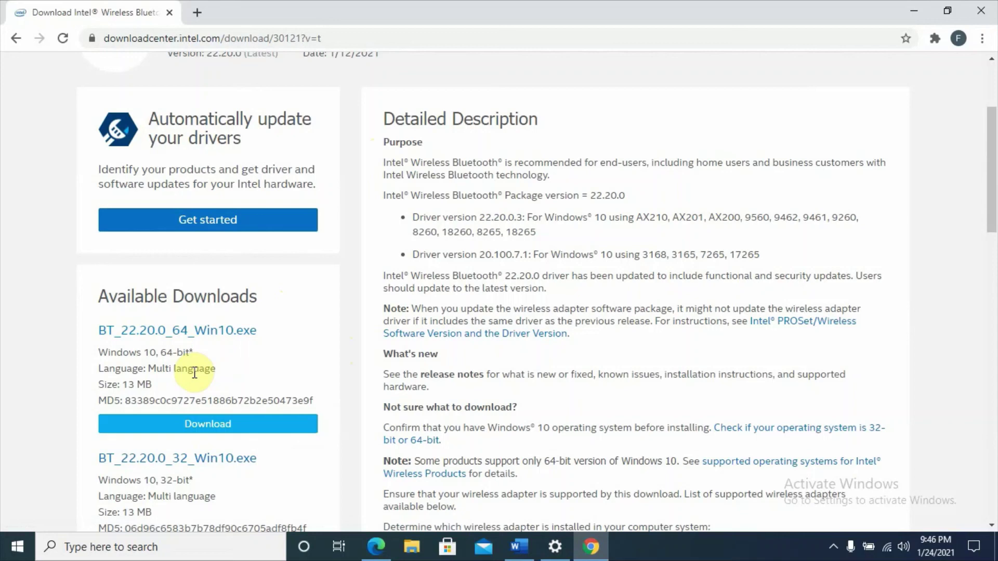
- Accept the Intel license agreement for the 64-bit driver BT_22.20.0_64_Win10.exe, and cancel its download and the exception dialog
{"action": "left_click", "coordinate": [215, 426]}
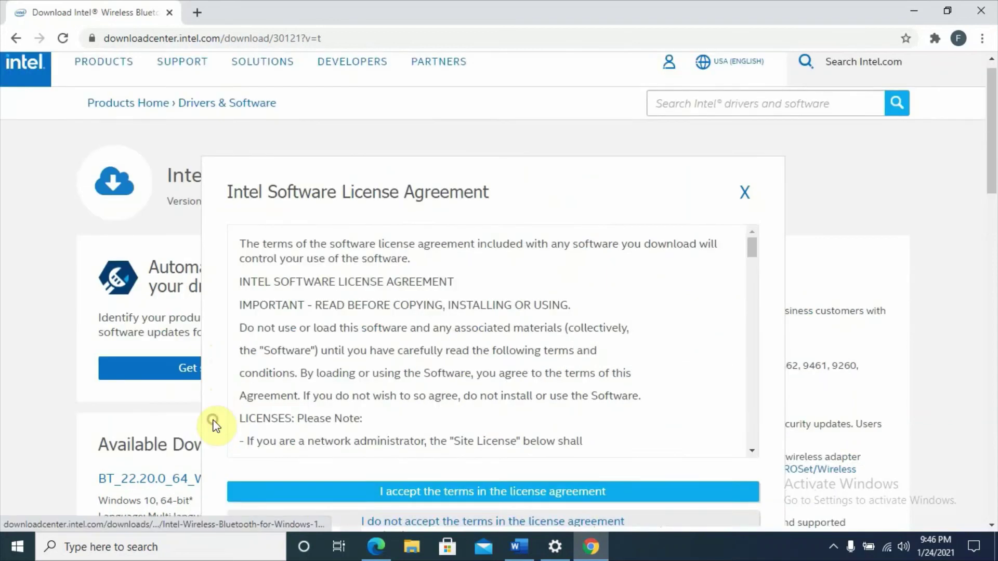
{"action": "left_click_drag", "start_coordinate": [990, 141], "coordinate": [903, 194]}
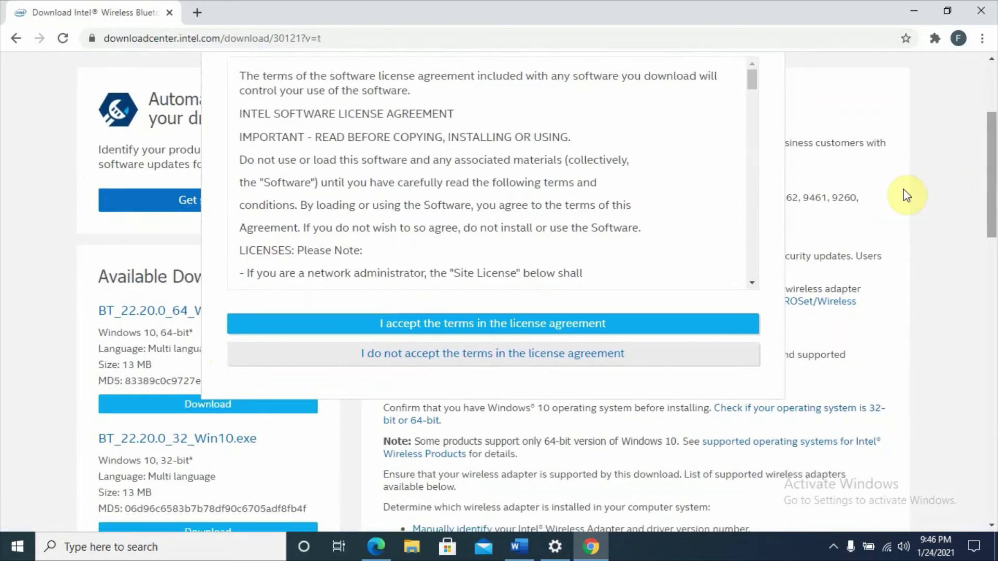
{"action": "left_click", "coordinate": [442, 327]}
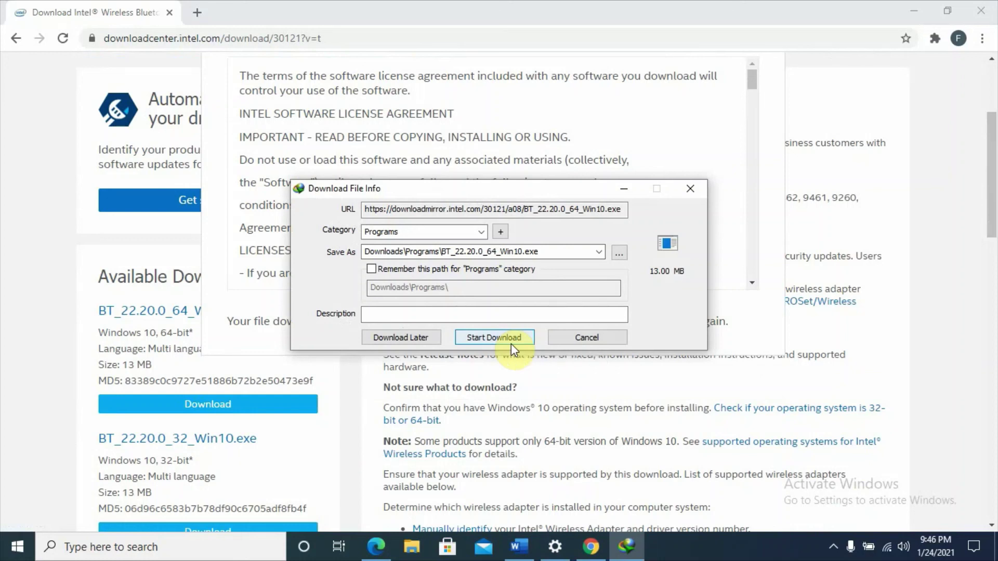
{"action": "left_click", "coordinate": [703, 186]}
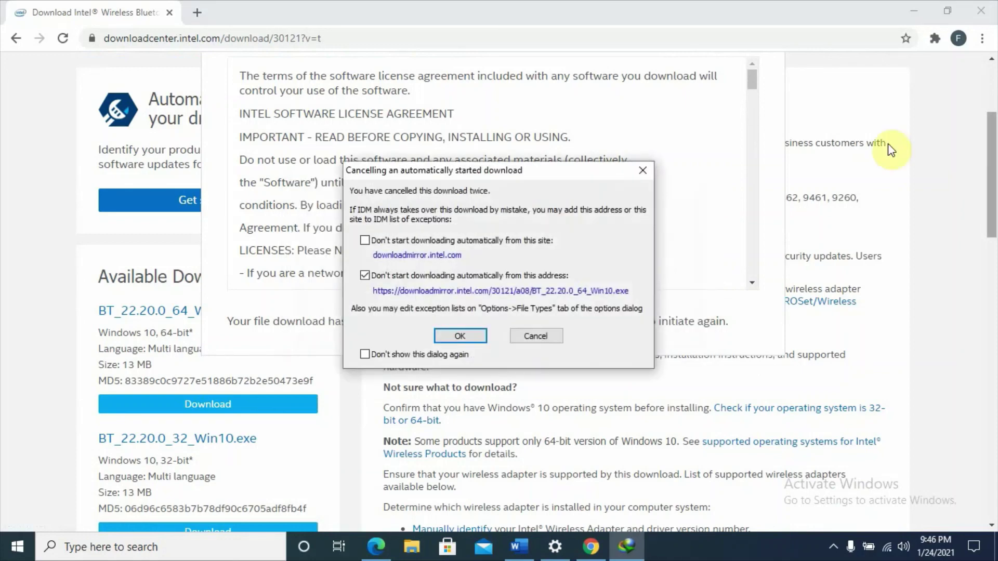
{"action": "left_click", "coordinate": [643, 171]}
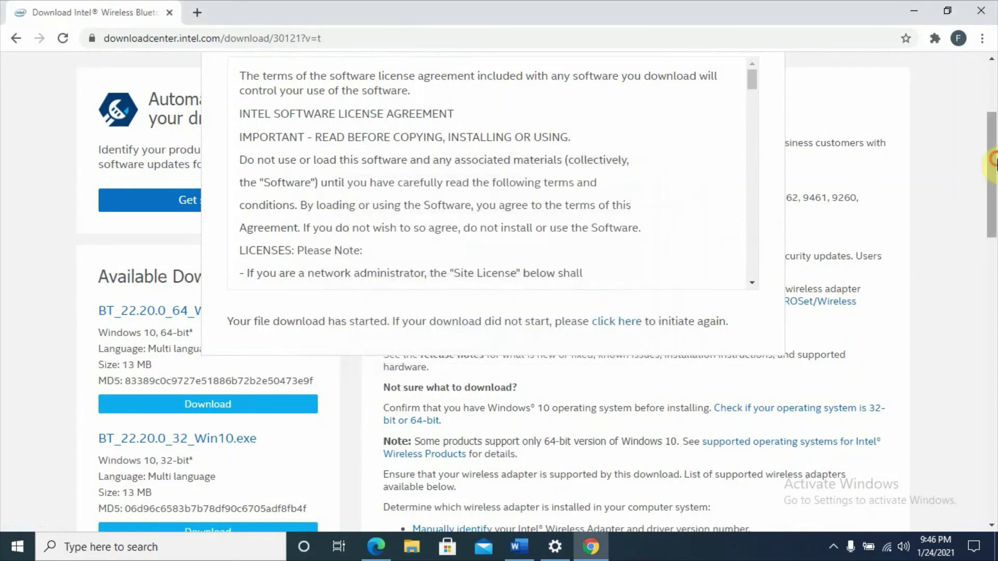
- Return to the beginning of the Intel download page and show the hidden system tray icons
{"action": "left_click_drag", "start_coordinate": [994, 160], "coordinate": [993, 99]}
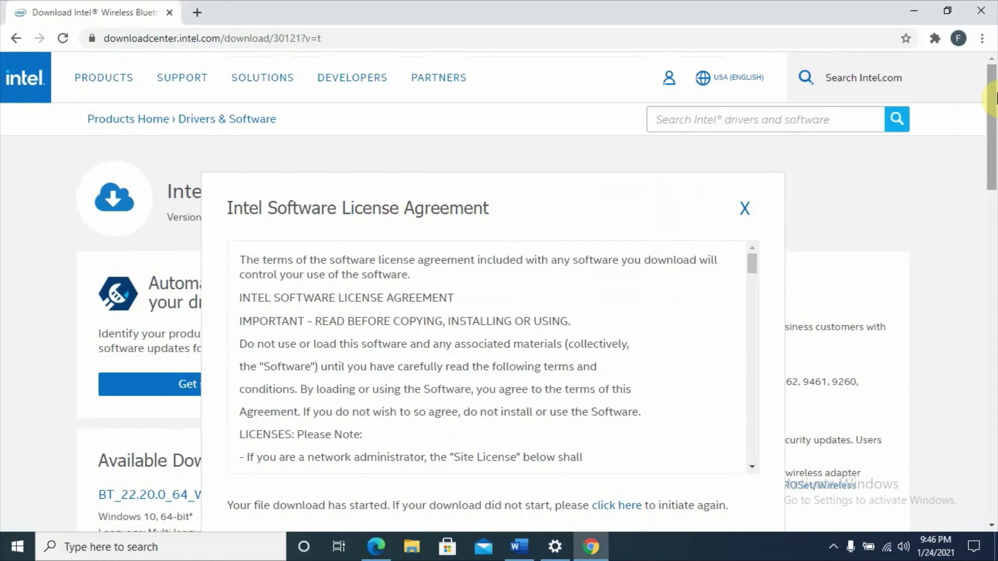
{"action": "left_click", "coordinate": [832, 546]}
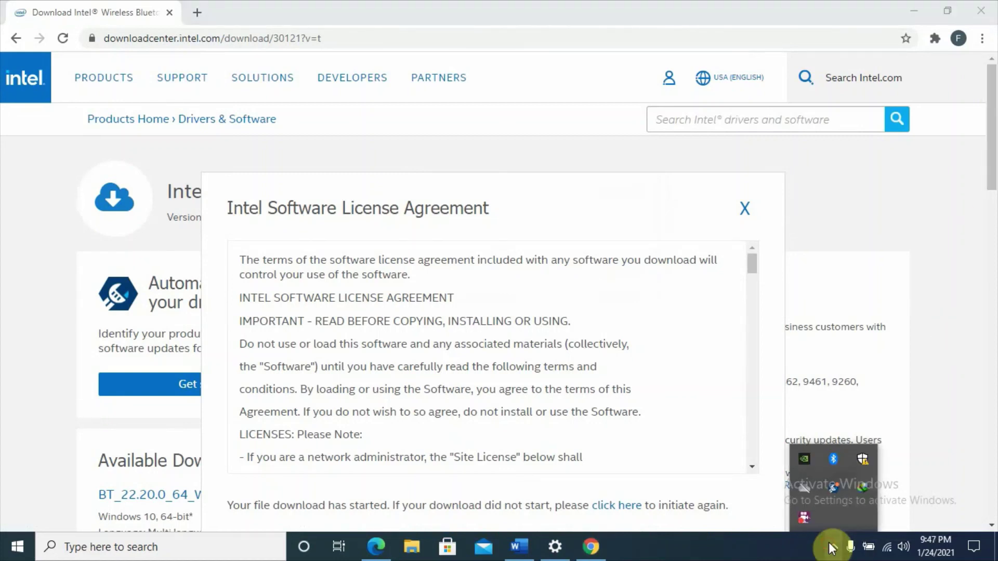